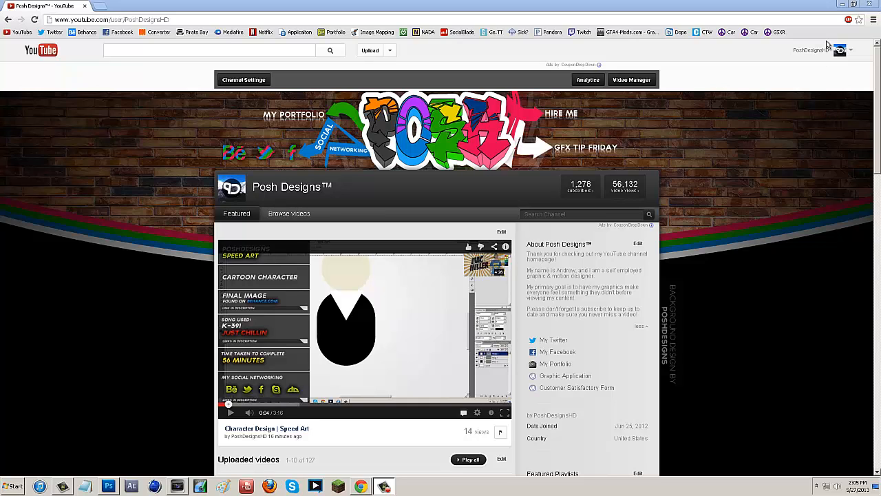
# Switch from the browser to Photoshop and bring up the dialog for opening an existing file
pyautogui.click(842, 4)
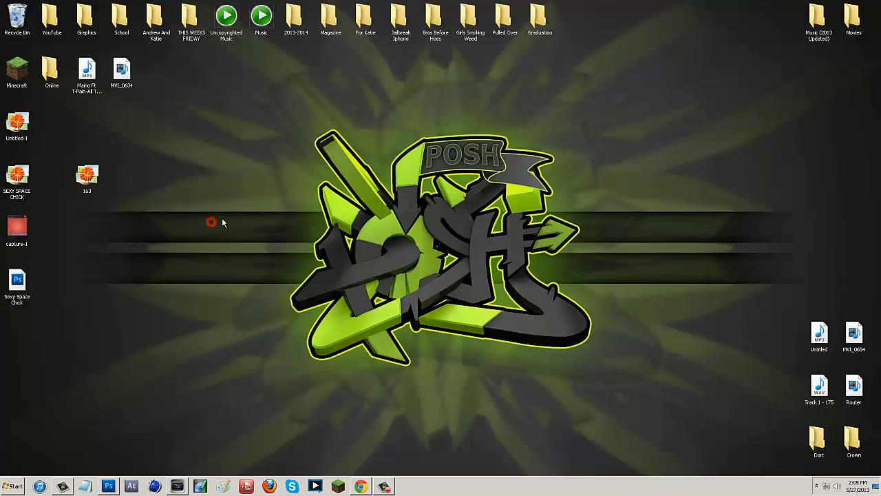
pyautogui.click(108, 486)
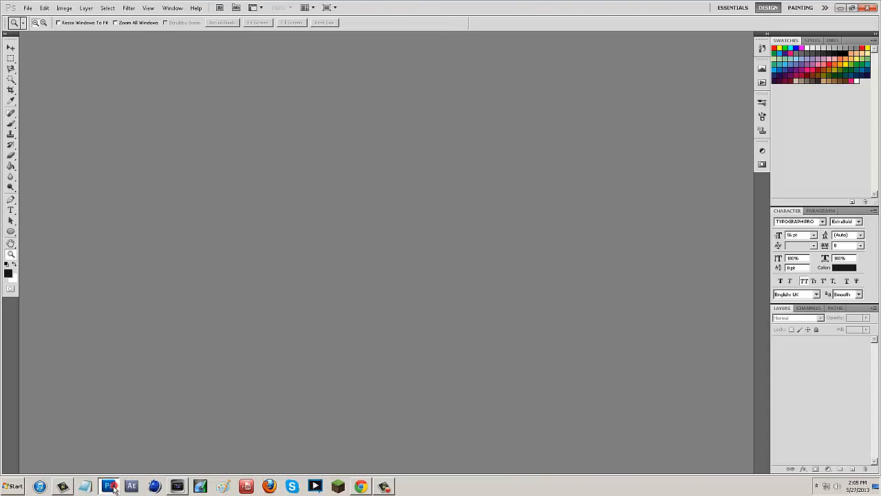
pyautogui.click(28, 7)
pyautogui.click(31, 26)
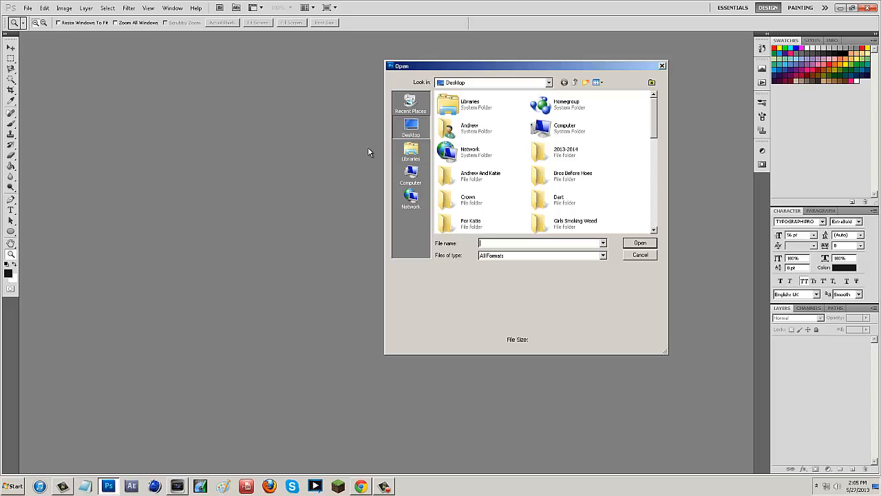
pyautogui.click(546, 184)
pyautogui.scroll(-5, 553, 183)
pyautogui.scroll(3, 552, 183)
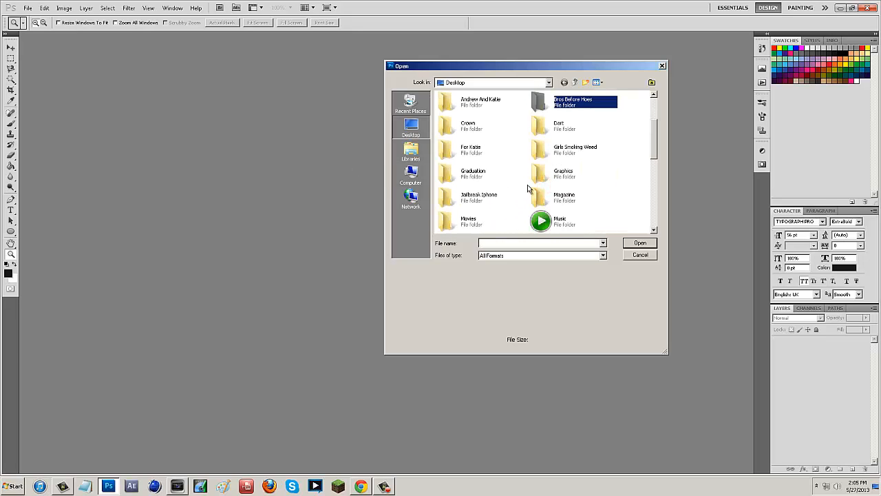
pyautogui.scroll(-2, 529, 188)
pyautogui.click(486, 196)
pyautogui.doubleClick(486, 196)
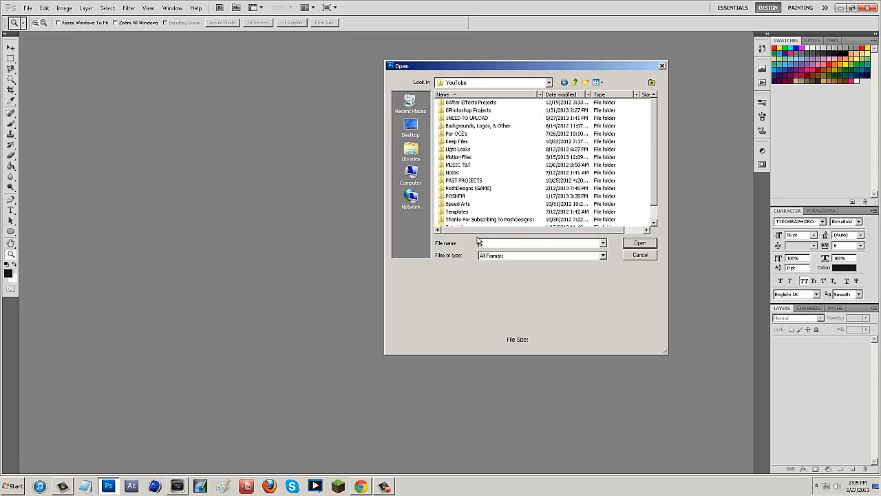
# Open the file 2013 Banner Template from the Templates folder inside Graphics
pyautogui.click(499, 83)
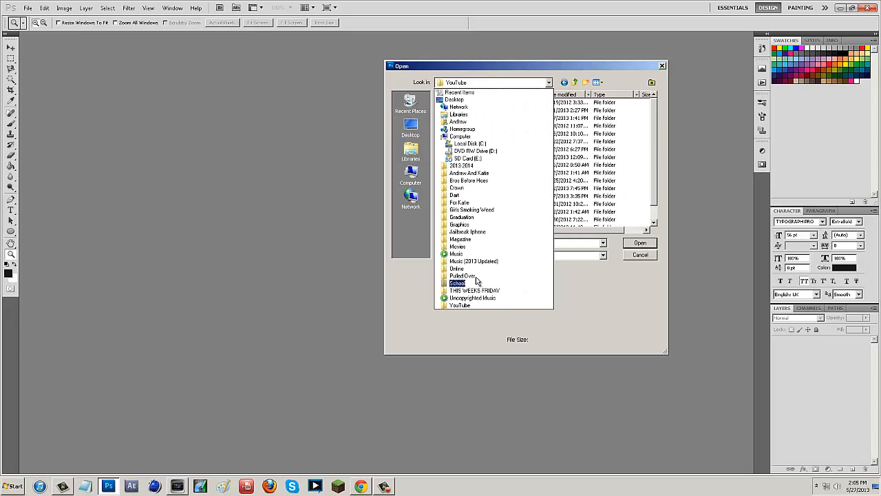
pyautogui.click(459, 224)
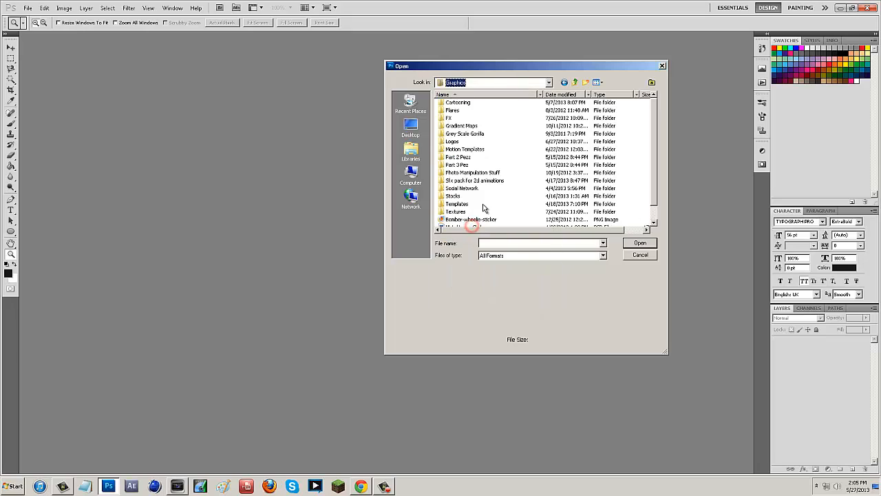
pyautogui.doubleClick(459, 205)
pyautogui.click(460, 110)
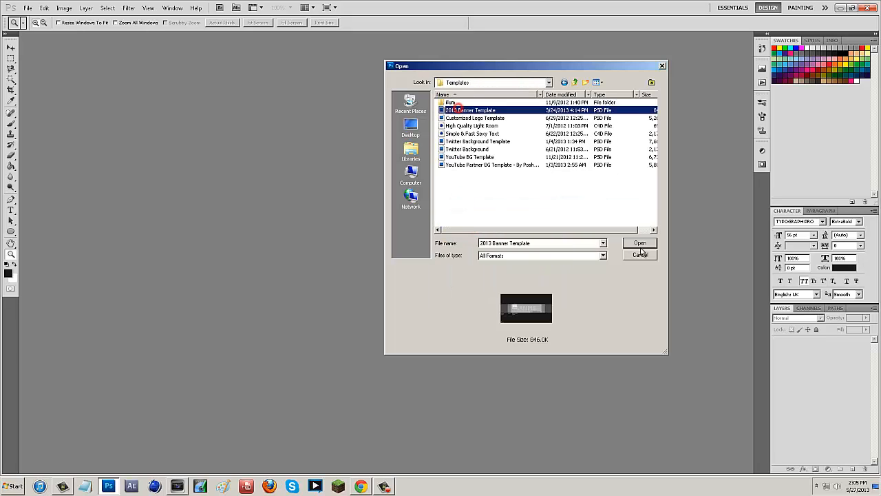
pyautogui.click(646, 244)
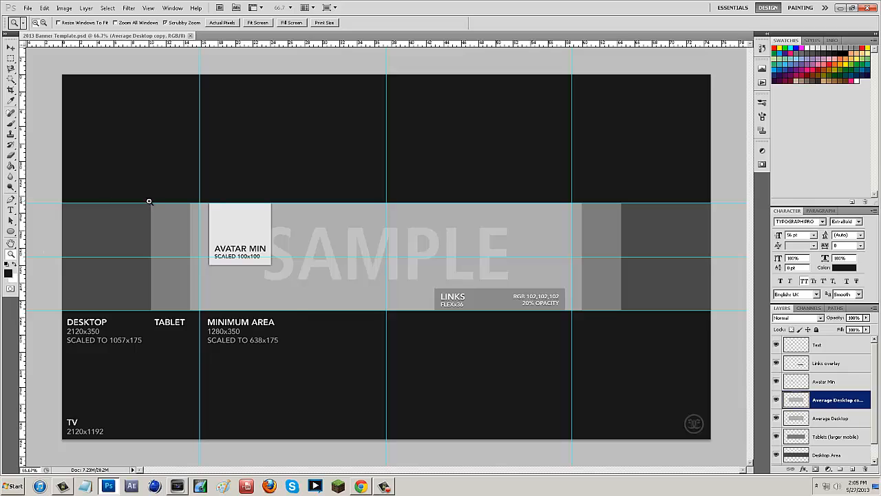
# Delete the Tablets (larger mobile), Average Desktop copy and Average Desktop layers from the banner template
pyautogui.click(841, 439)
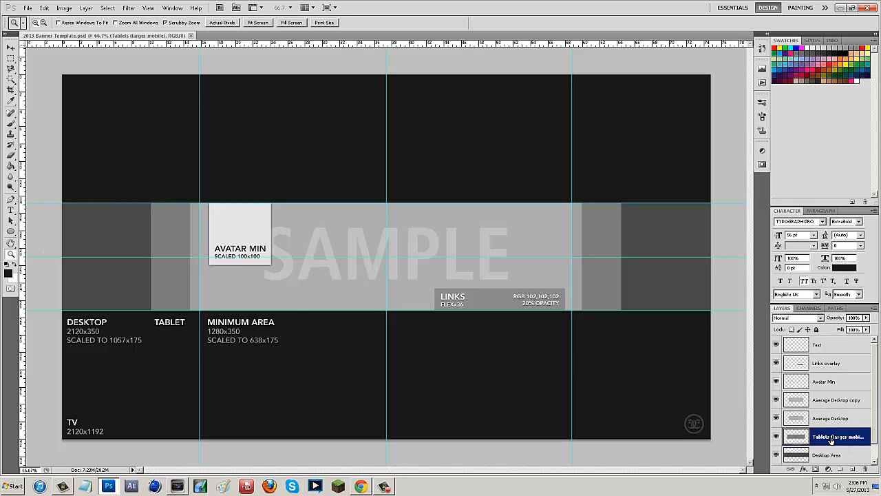
pyautogui.press('Delete')
pyautogui.click(831, 406)
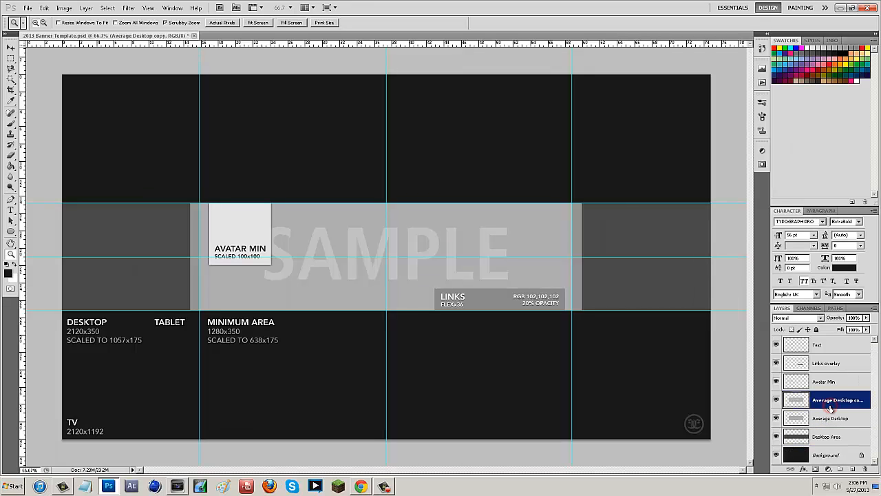
pyautogui.press('Delete')
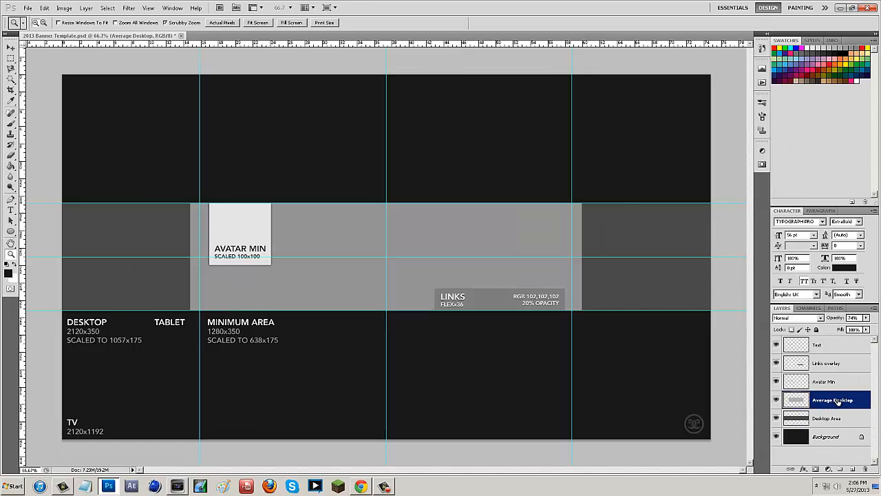
pyautogui.press('Delete')
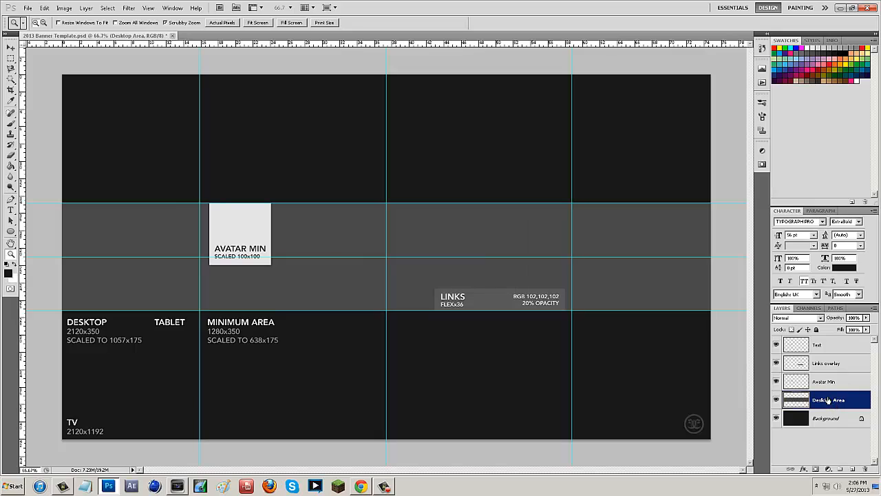
# Delete the Text layer that holds the template's labels, keeping the Links overlay and Avatar Min layers
pyautogui.click(831, 382)
pyautogui.click(834, 366)
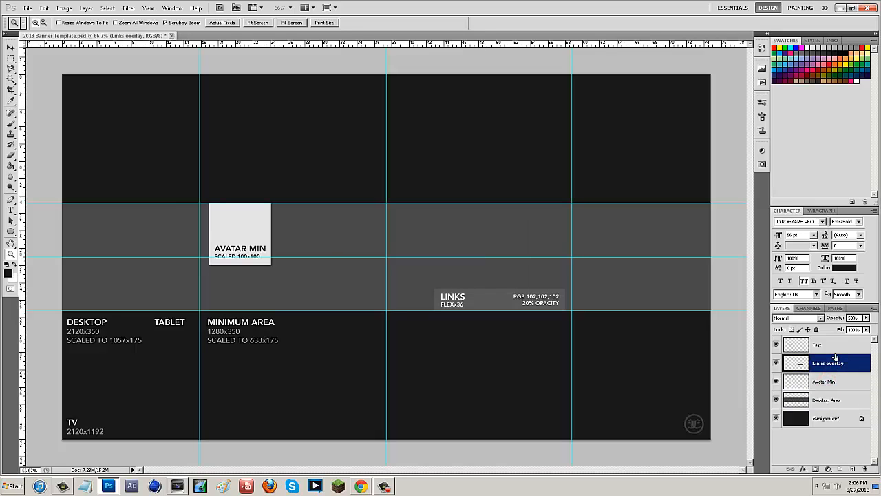
pyautogui.click(837, 345)
pyautogui.press('Delete')
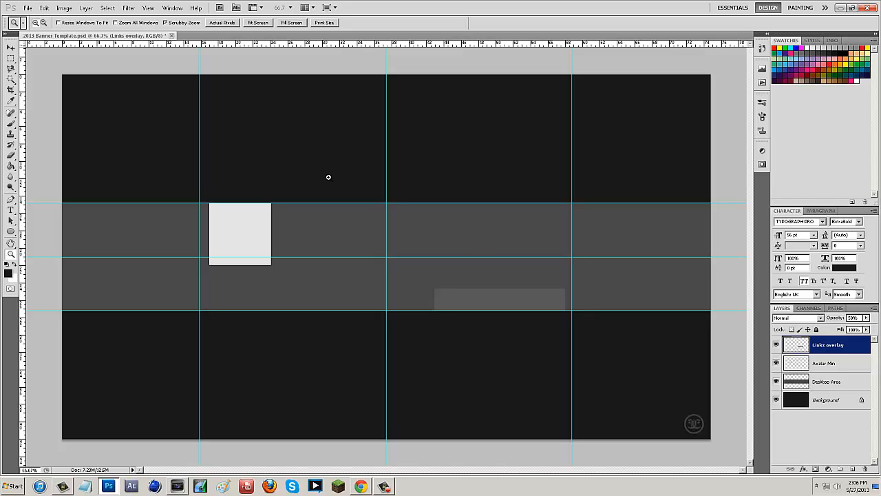
# Open the Graffiti - April 1st PSD from the 2013 folder of YouTube's PAST PROJECTS PSDs
pyautogui.click(27, 7)
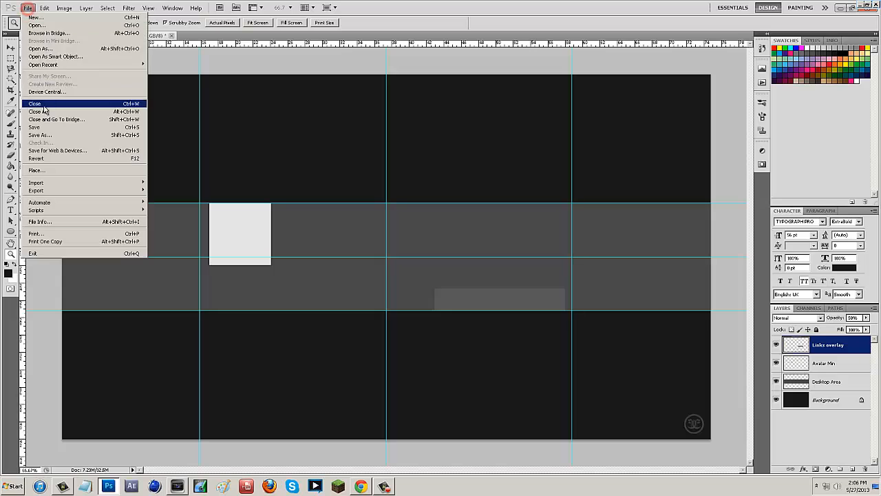
pyautogui.click(46, 26)
pyautogui.click(466, 83)
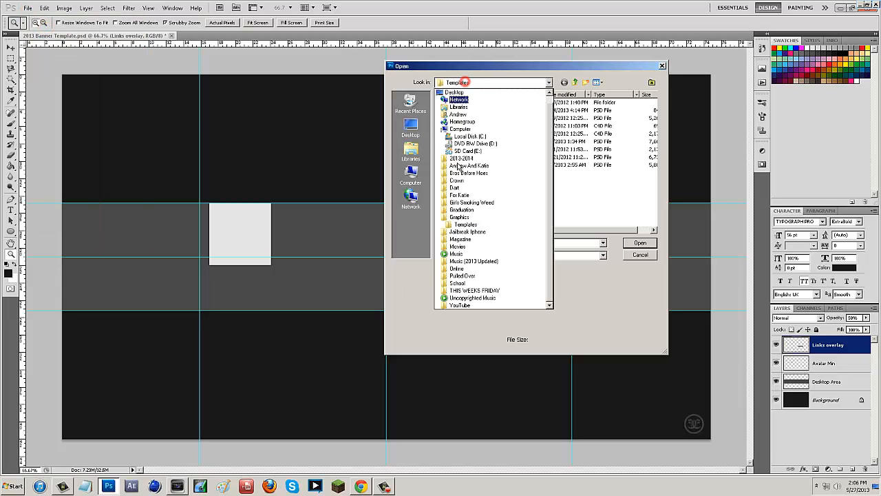
pyautogui.click(462, 304)
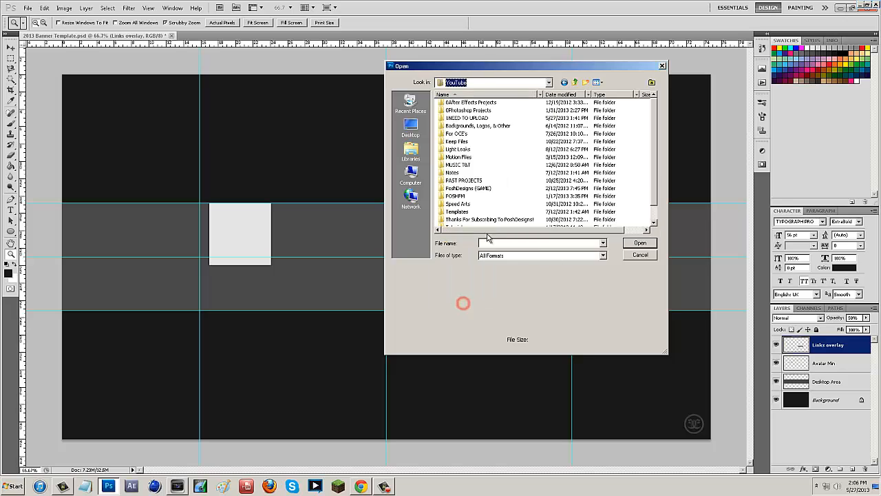
pyautogui.doubleClick(465, 180)
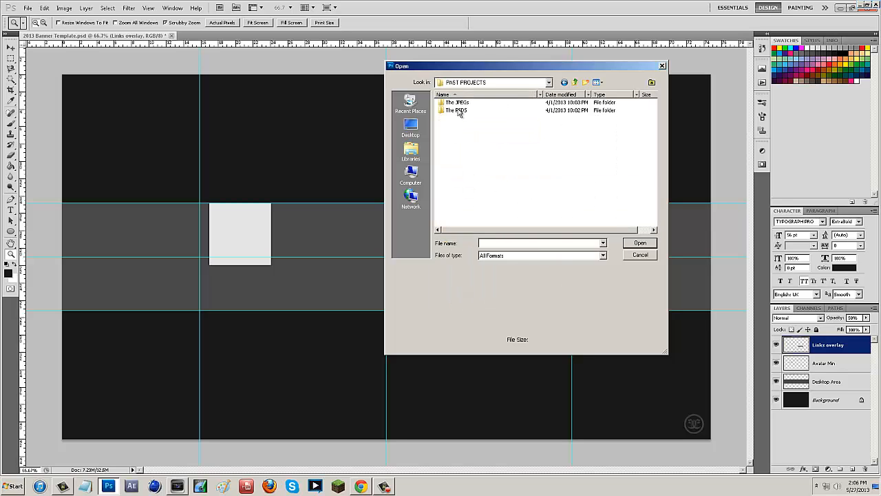
pyautogui.doubleClick(454, 110)
pyautogui.doubleClick(451, 110)
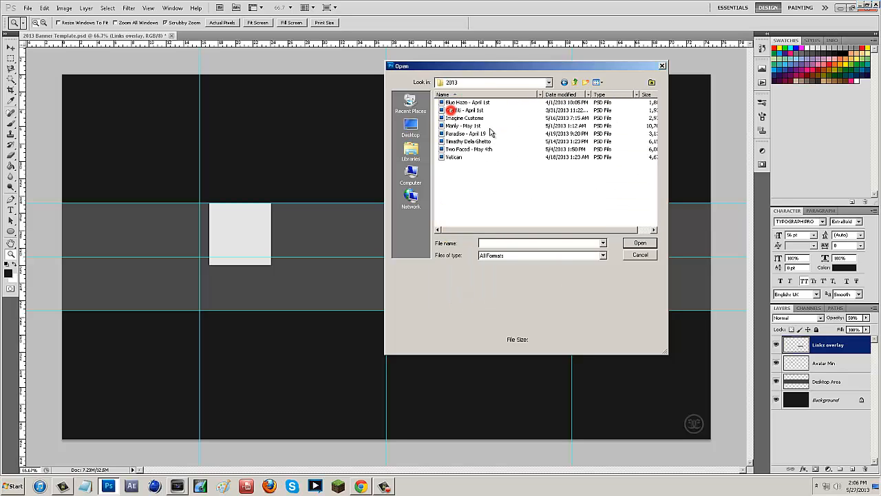
pyautogui.click(467, 111)
pyautogui.click(641, 243)
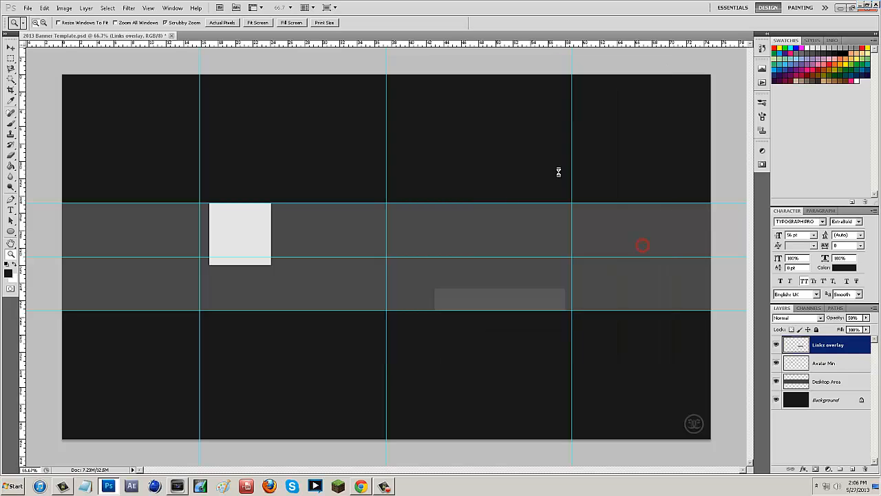
# Copy the H copy graffiti layer into the 2013 Banner Template document with the Move tool, placing it over the upper-left part of the canvas
pyautogui.click(11, 47)
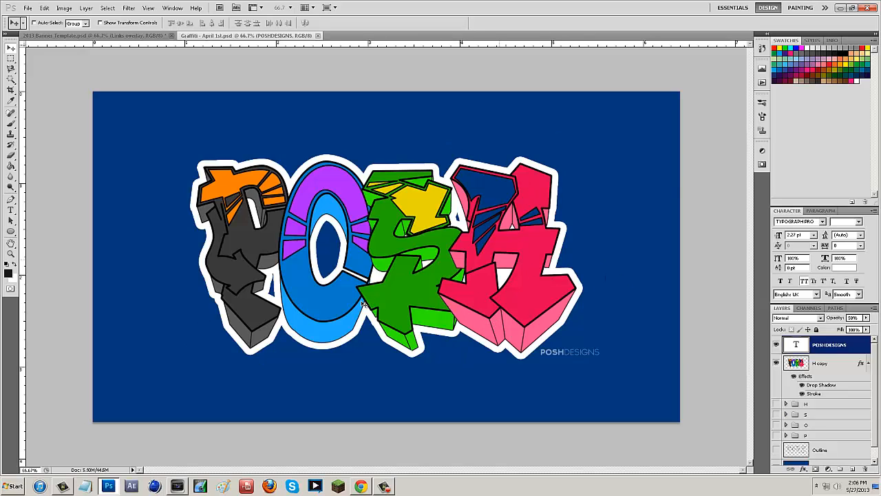
pyautogui.click(826, 365)
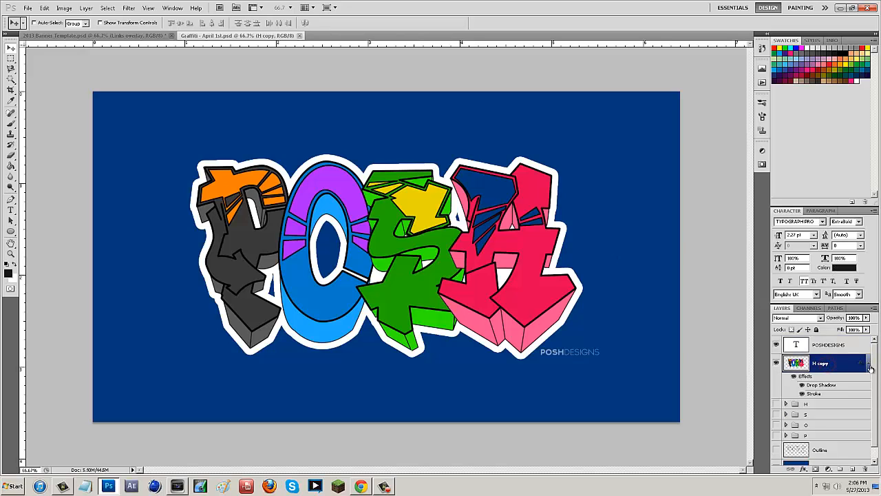
pyautogui.click(868, 365)
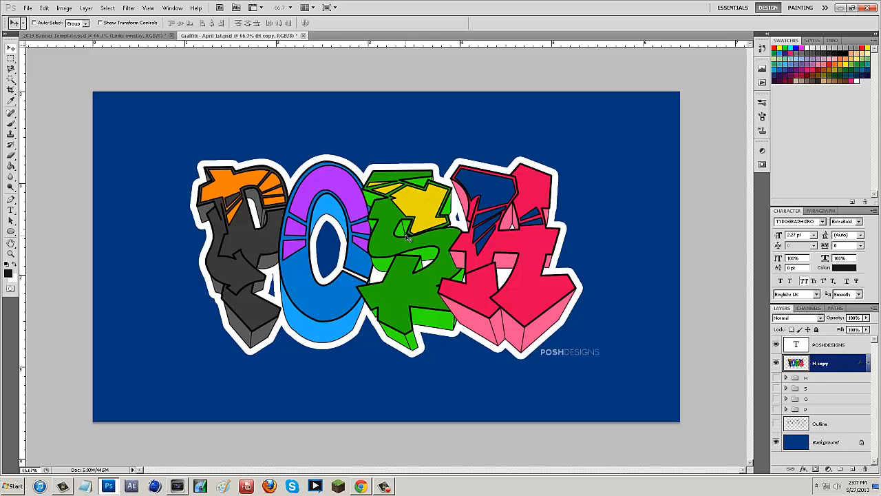
pyautogui.moveTo(391, 219); pyautogui.dragTo(402, 190)
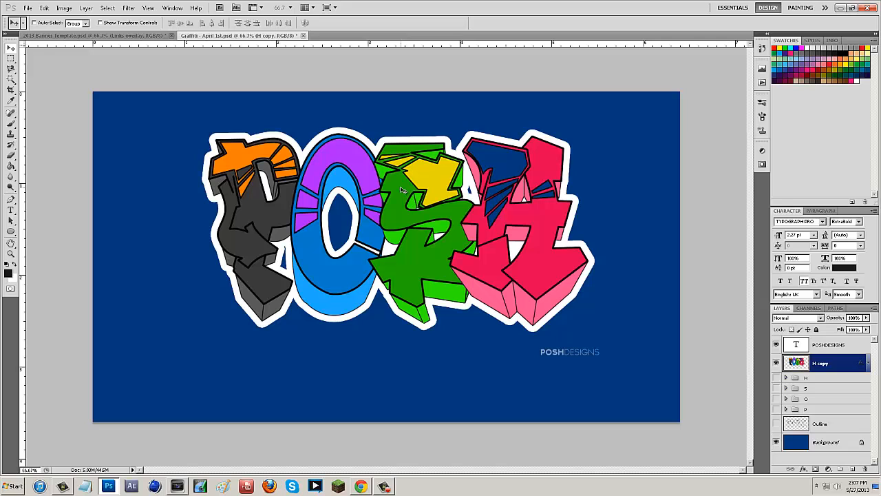
pyautogui.moveTo(437, 181); pyautogui.dragTo(301, 268)
pyautogui.moveTo(293, 305); pyautogui.dragTo(360, 261)
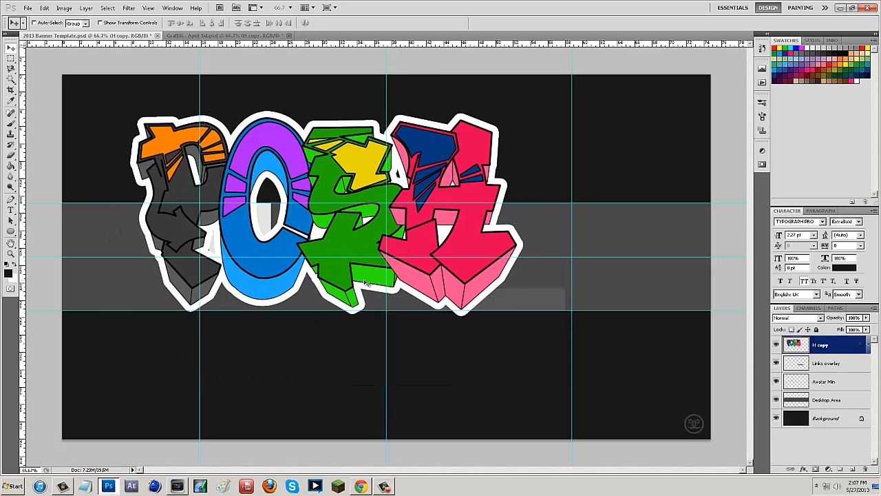
pyautogui.hotkey('ctrl', 't')
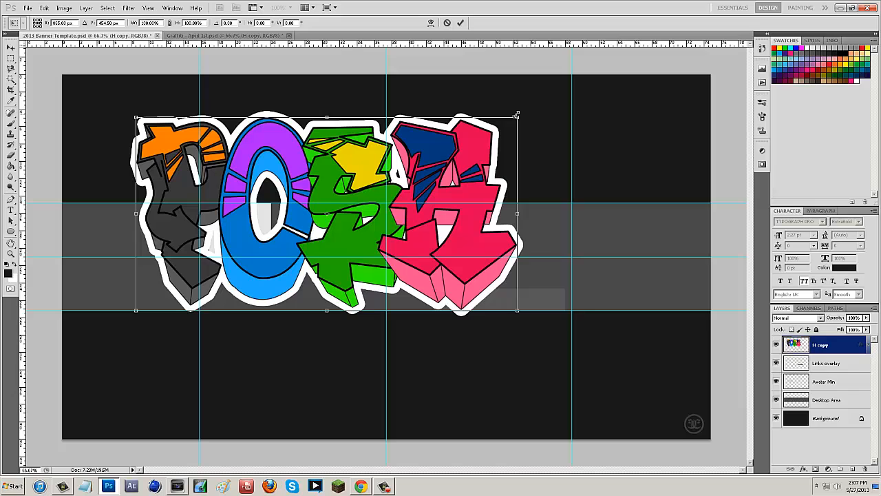
pyautogui.moveTo(516, 117); pyautogui.dragTo(502, 129)
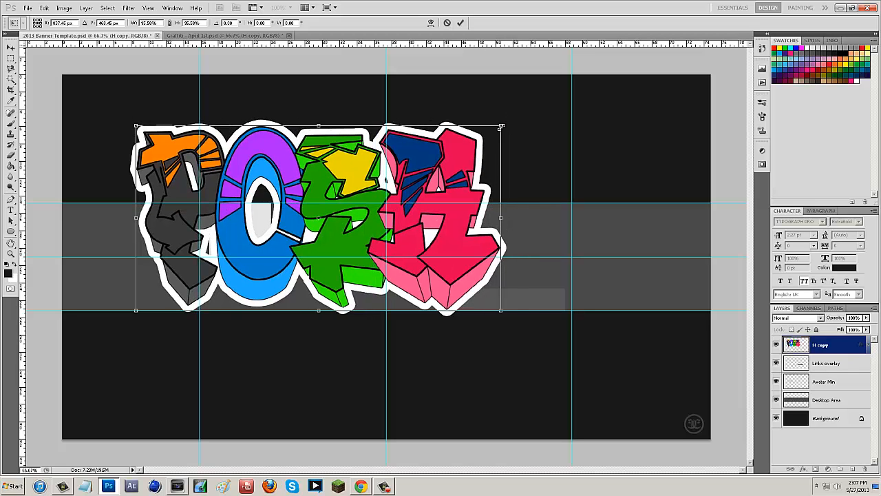
pyautogui.hotkey('ctrl', 'z')
pyautogui.press('Return')
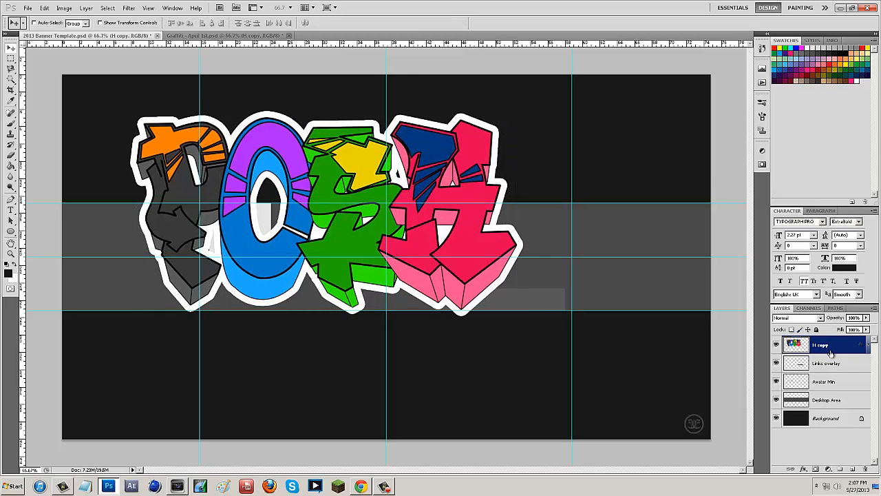
# Convert the H copy layer to a Smart Object and scale the graffiti down to about half its size
pyautogui.rightClick(832, 353)
pyautogui.click(833, 218)
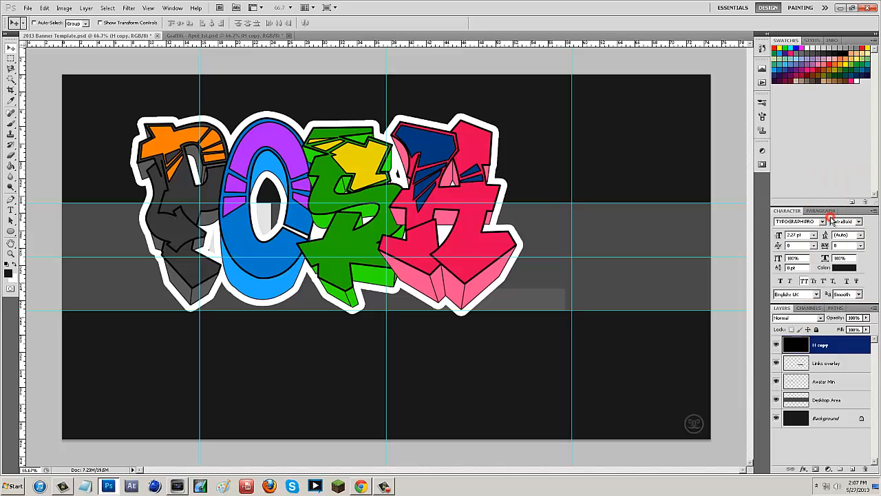
pyautogui.hotkey('ctrl', 't')
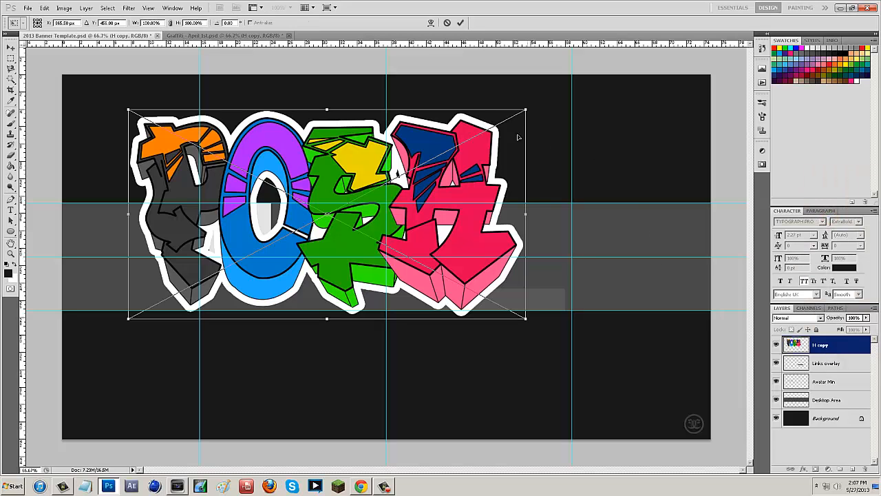
pyautogui.moveTo(528, 109); pyautogui.dragTo(335, 256)
pyautogui.press('Return')
# Position the graffiti at the left end of the grey desktop band and move its layer directly below Avatar Min
pyautogui.moveTo(263, 263); pyautogui.dragTo(218, 246)
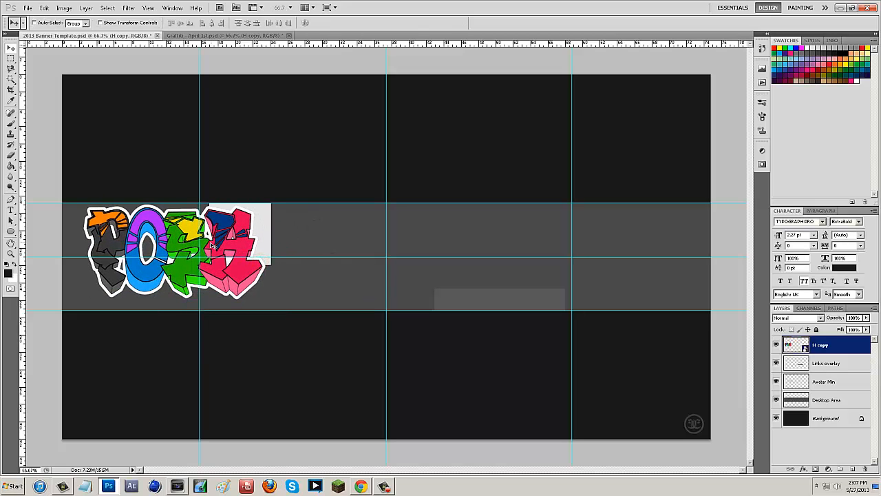
pyautogui.moveTo(178, 251)
pyautogui.mouseDown()
pyautogui.moveTo(176, 264)
pyautogui.moveTo(183, 253)
pyautogui.mouseUp()
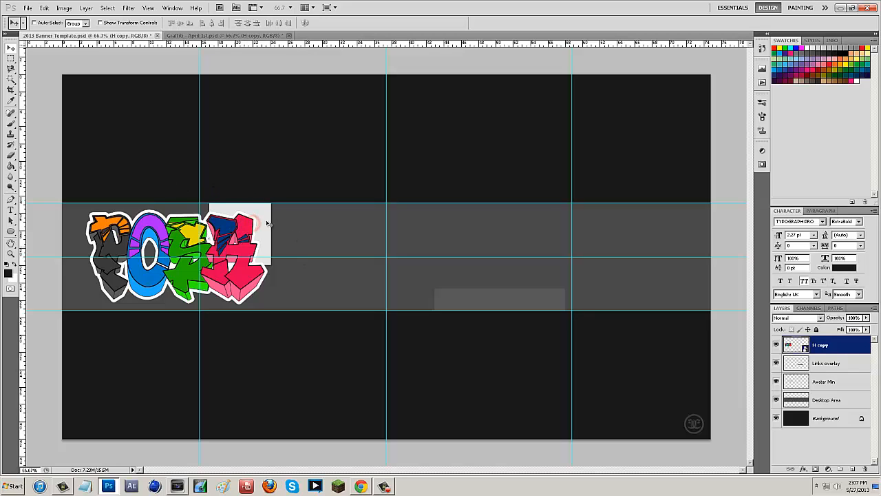
pyautogui.click(852, 346)
pyautogui.moveTo(824, 344); pyautogui.dragTo(826, 390)
pyautogui.moveTo(237, 276); pyautogui.dragTo(226, 276)
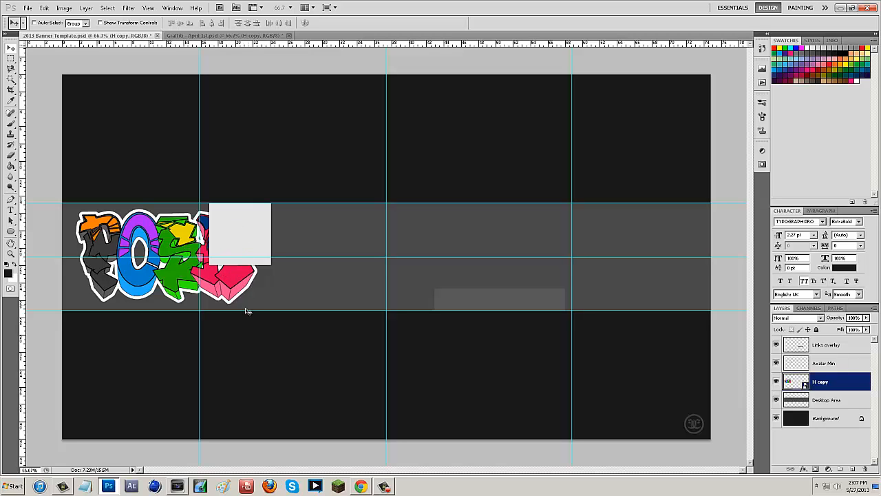
pyautogui.moveTo(239, 274); pyautogui.dragTo(236, 280)
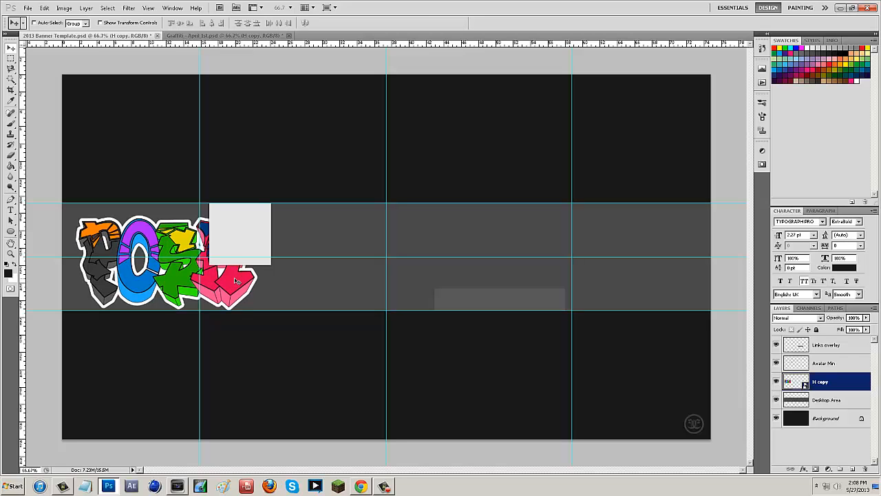
# Rotate the H copy graffiti about 5 degrees counter-clockwise, enlarge it to about 52% and set it against the canvas's left edge
pyautogui.hotkey('ctrl', 't')
pyautogui.moveTo(281, 326); pyautogui.dragTo(285, 313)
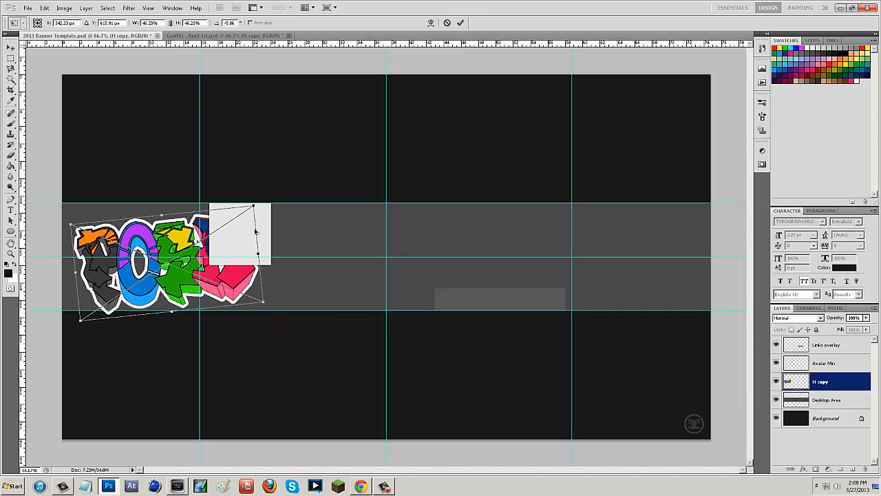
pyautogui.moveTo(253, 205); pyautogui.dragTo(273, 196)
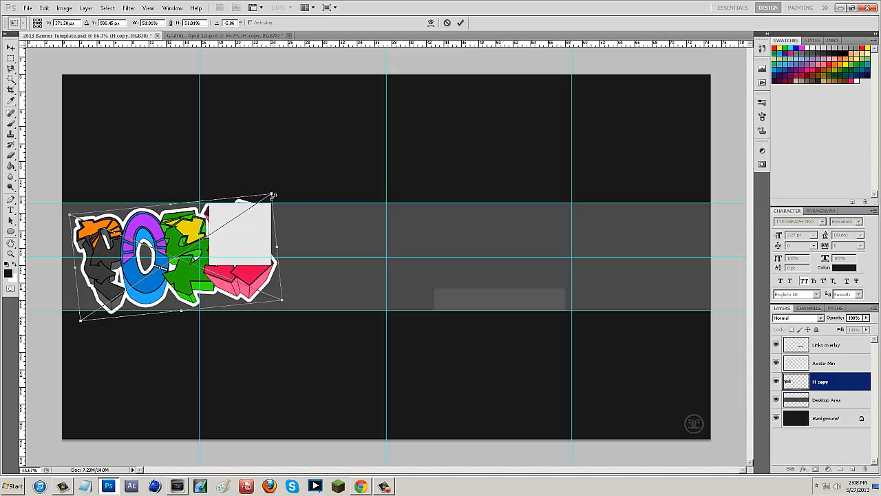
pyautogui.moveTo(79, 323); pyautogui.dragTo(73, 321)
pyautogui.moveTo(202, 301); pyautogui.dragTo(201, 301)
pyautogui.moveTo(293, 314); pyautogui.dragTo(266, 298)
pyautogui.press('Return')
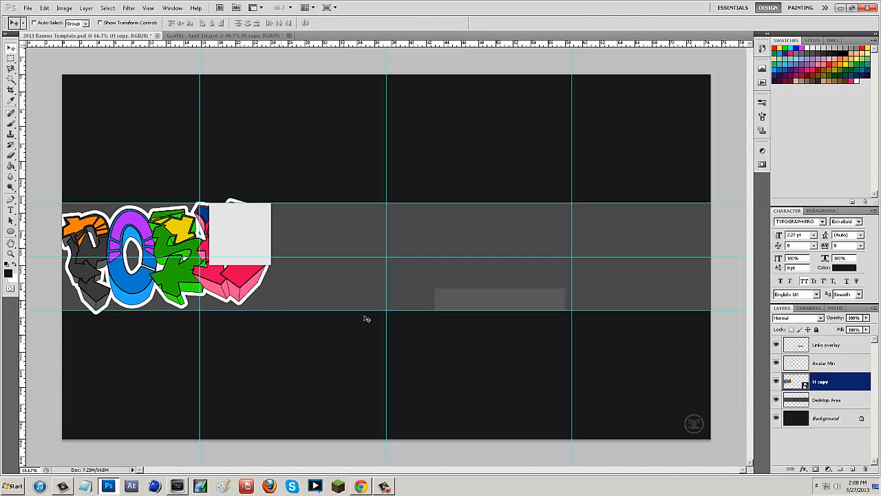
# Duplicate the H copy layer, place the duplicate directly below the original and set its opacity to 10%
pyautogui.click(825, 378)
pyautogui.hotkey('ctrl', 'j')
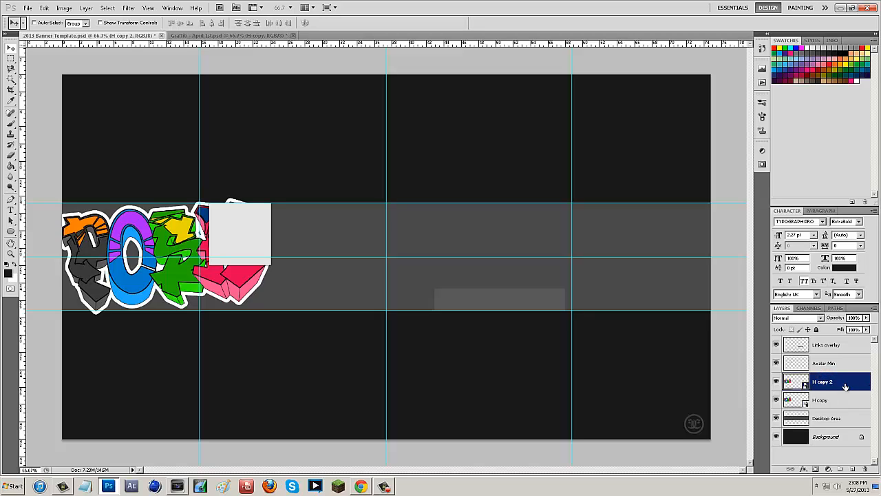
pyautogui.moveTo(846, 383); pyautogui.dragTo(838, 404)
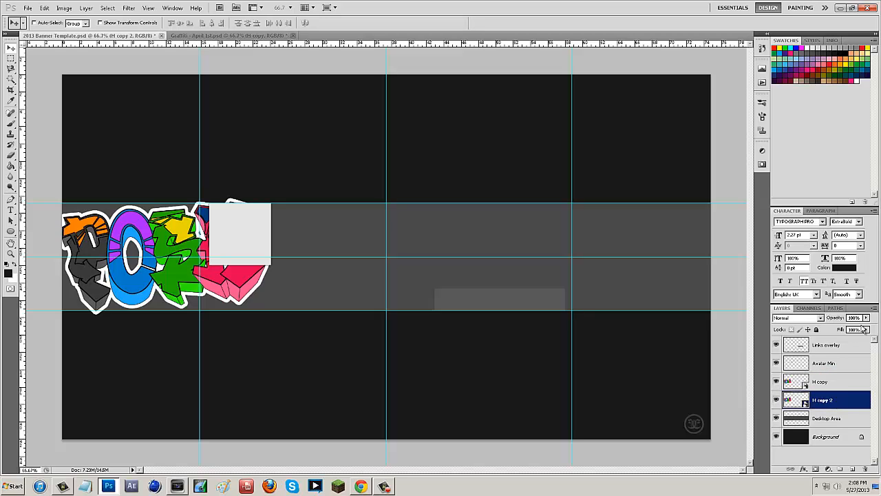
pyautogui.click(857, 318)
pyautogui.write('1')
pyautogui.press('Return')
# Scale the faint H copy 2 graffiti up to about 61.5% so it extends around the original as an outline
pyautogui.hotkey('ctrl', 't')
pyautogui.moveTo(266, 195); pyautogui.dragTo(279, 185)
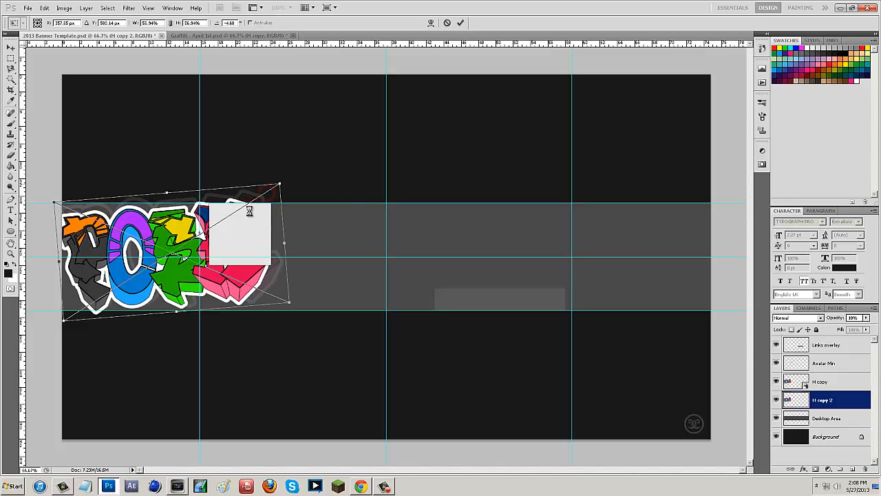
pyautogui.moveTo(65, 321); pyautogui.dragTo(60, 335)
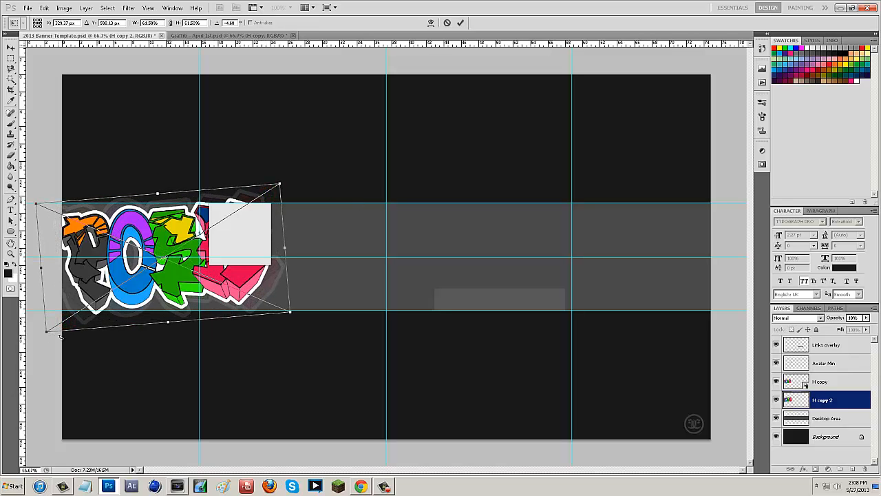
pyautogui.press('Return')
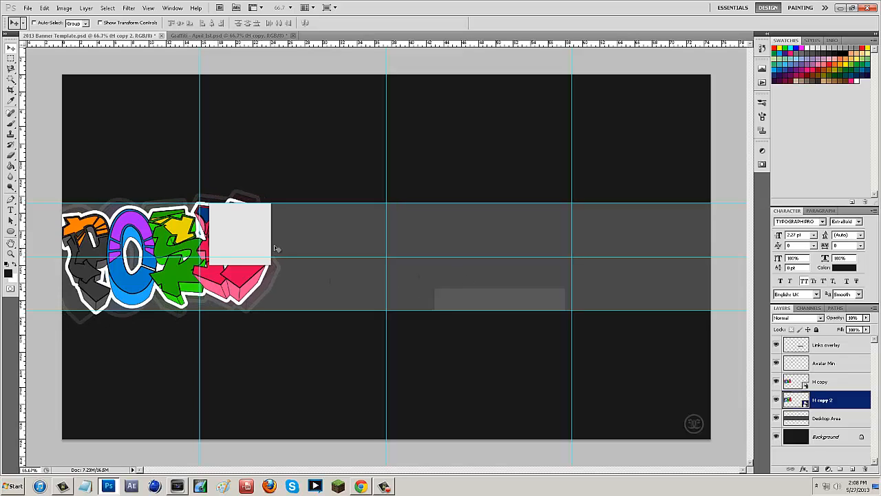
# Apply a Gaussian Blur with a 2.5-pixel radius to H copy 2 and collapse its smart filter list
pyautogui.click(127, 8)
pyautogui.moveTo(152, 85)
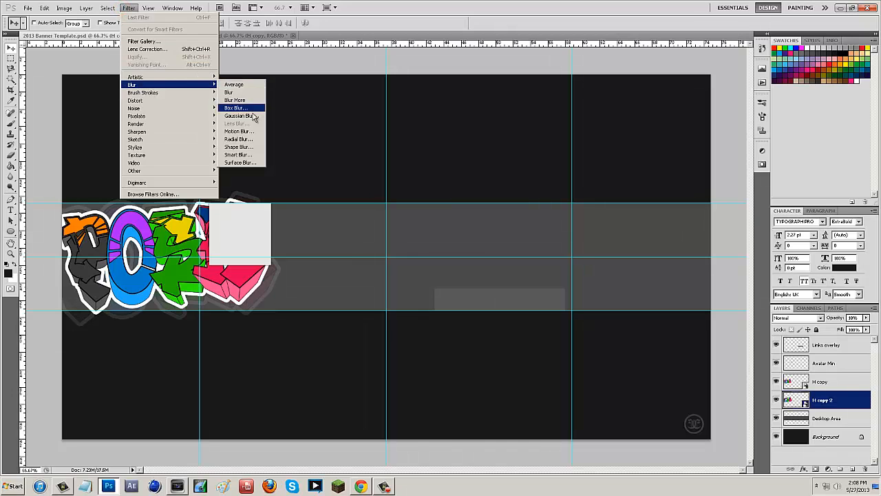
pyautogui.click(243, 116)
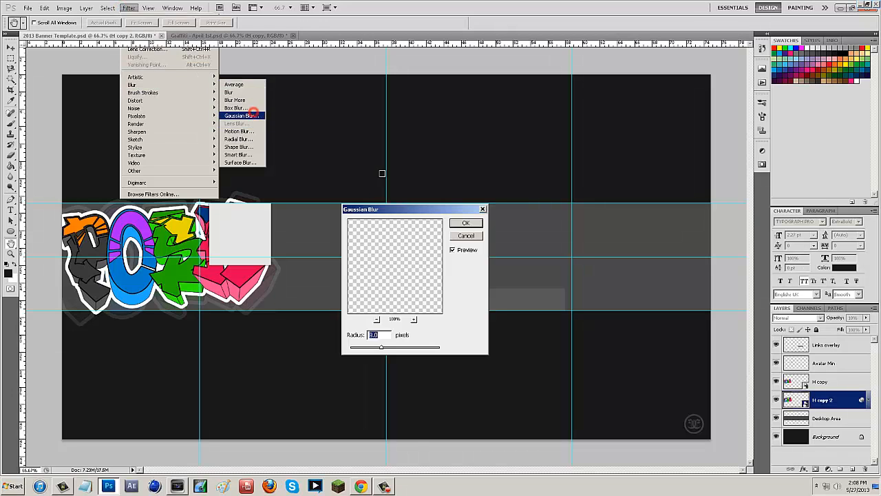
pyautogui.click(368, 348)
pyautogui.moveTo(368, 348); pyautogui.dragTo(366, 349)
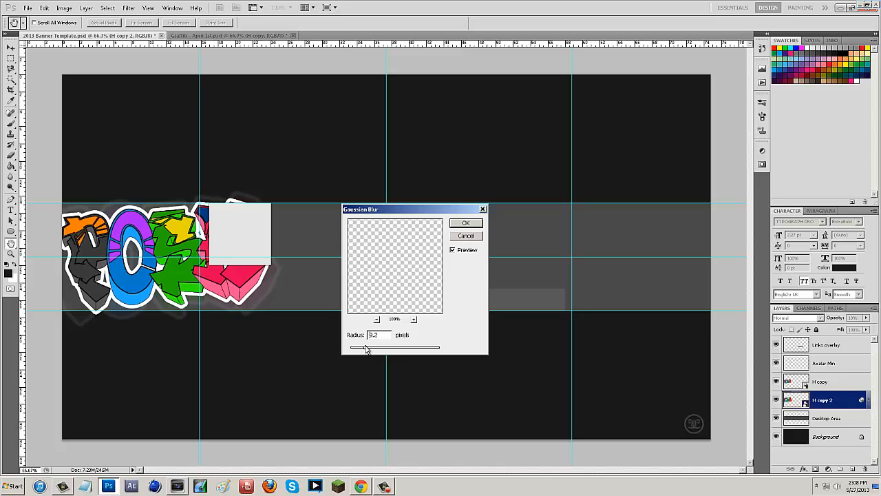
pyautogui.doubleClick(380, 335)
pyautogui.write('2.5')
pyautogui.click(465, 223)
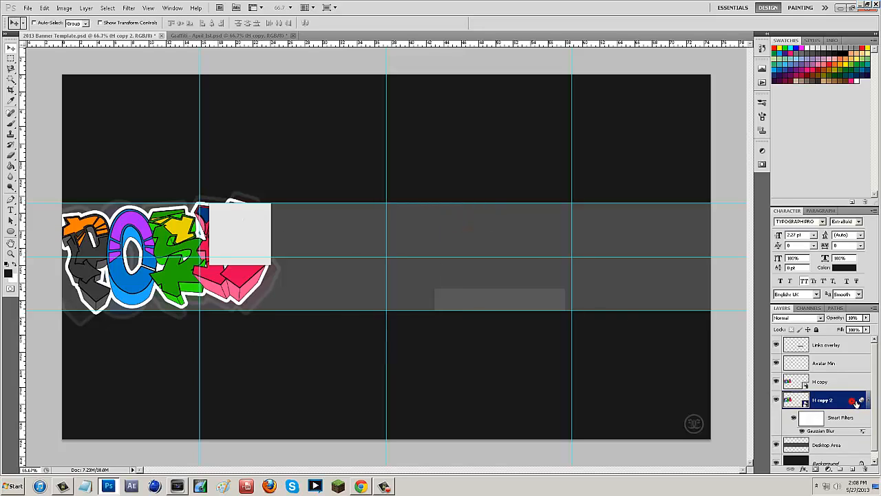
pyautogui.click(867, 400)
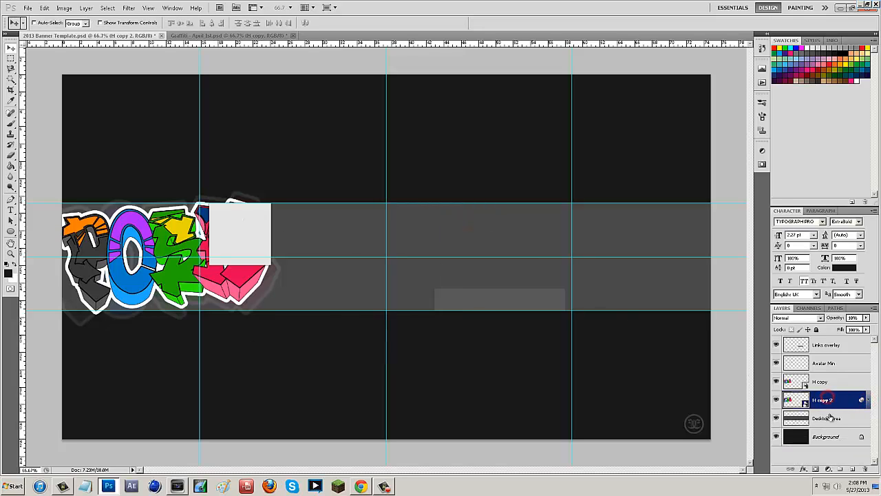
# Clip both graffiti layers, H copy 2 and H copy, to the Desktop Area layer
pyautogui.click(831, 420)
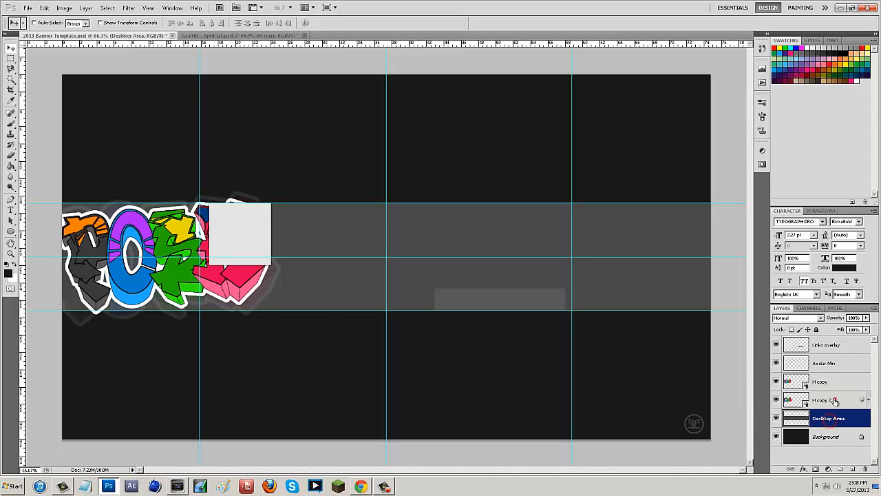
pyautogui.click(836, 400)
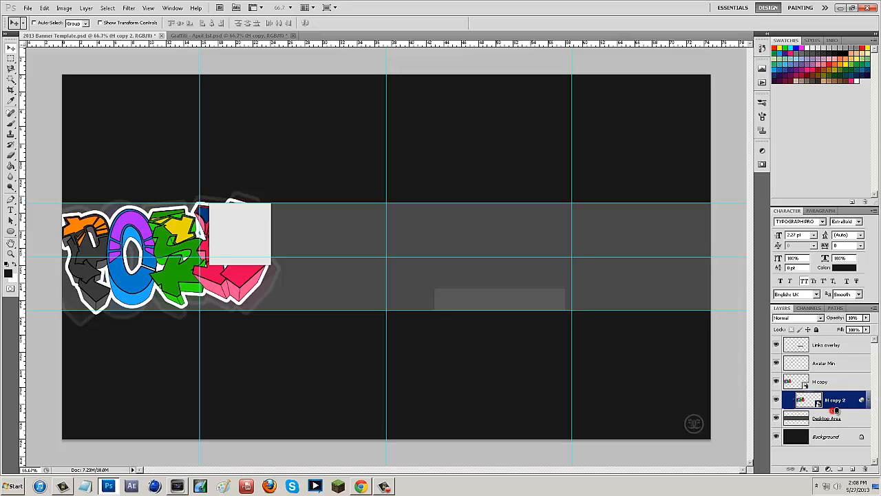
pyautogui.keyDown('alt'); pyautogui.click(842, 391); pyautogui.keyUp('alt')
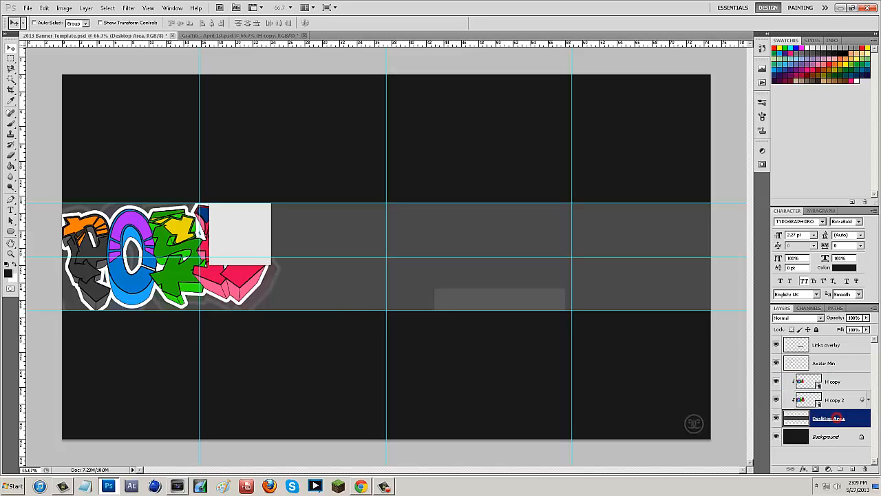
pyautogui.click(837, 419)
pyautogui.rightClick(849, 420)
pyautogui.click(834, 249)
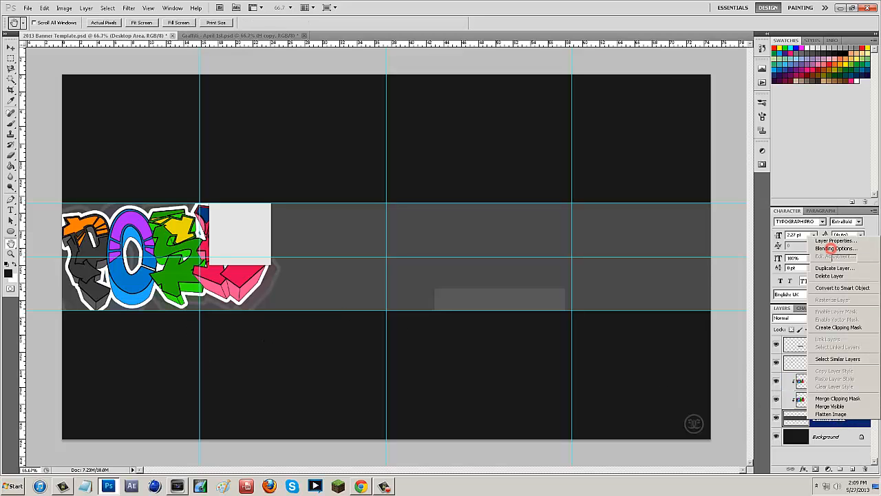
pyautogui.click(580, 184)
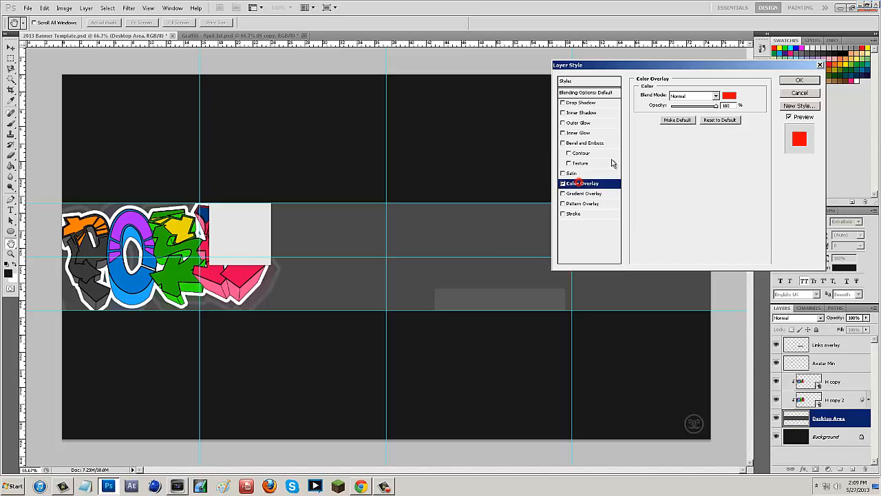
pyautogui.click(728, 96)
pyautogui.click(677, 303)
pyautogui.moveTo(658, 291); pyautogui.dragTo(648, 353)
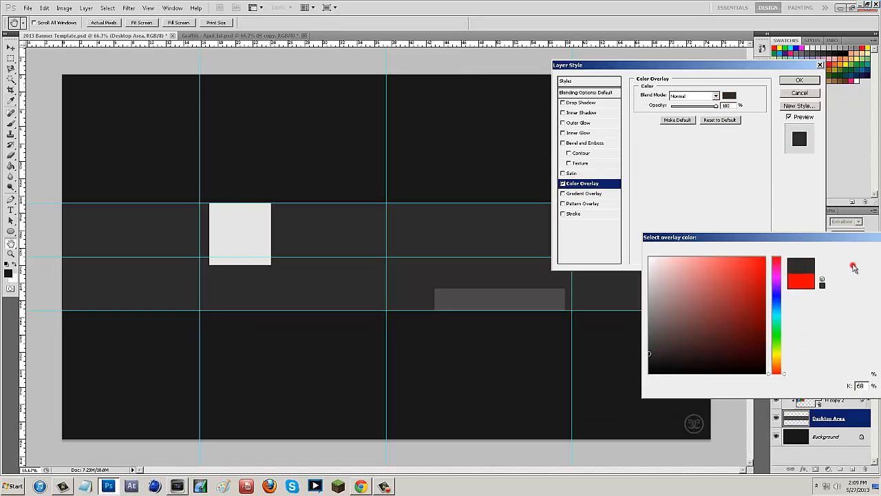
pyautogui.click(859, 263)
pyautogui.click(792, 93)
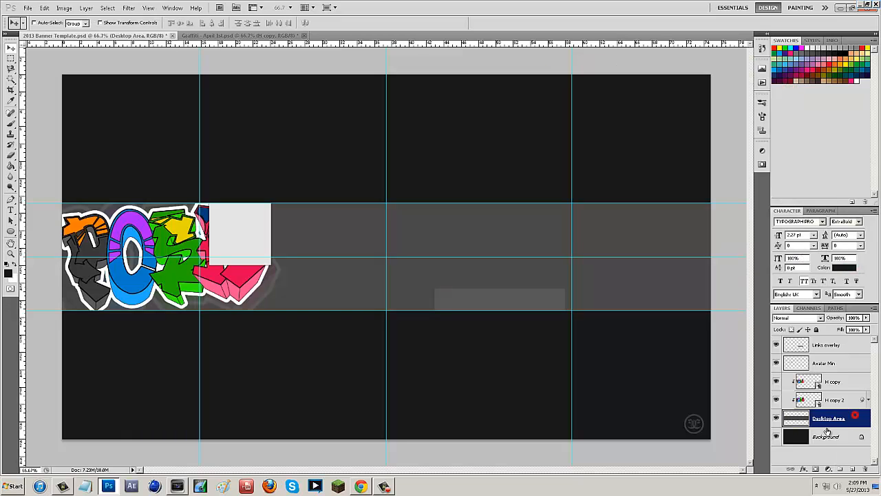
# Fill the Desktop Area band with the dark grey #181818 using the Paint Bucket
pyautogui.click(11, 166)
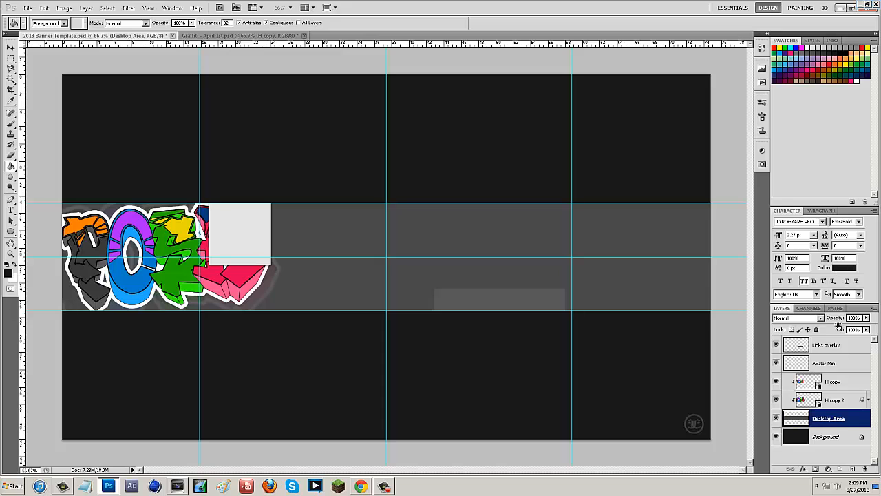
pyautogui.click(846, 268)
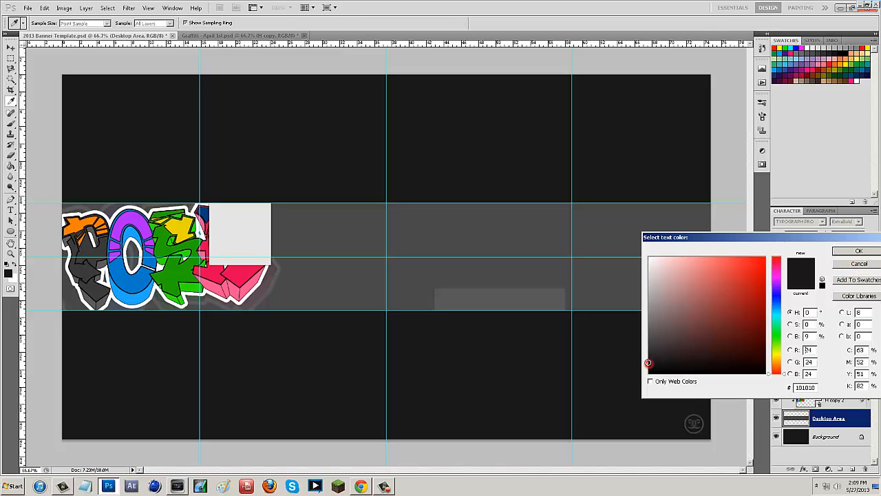
pyautogui.click(858, 251)
pyautogui.click(650, 243)
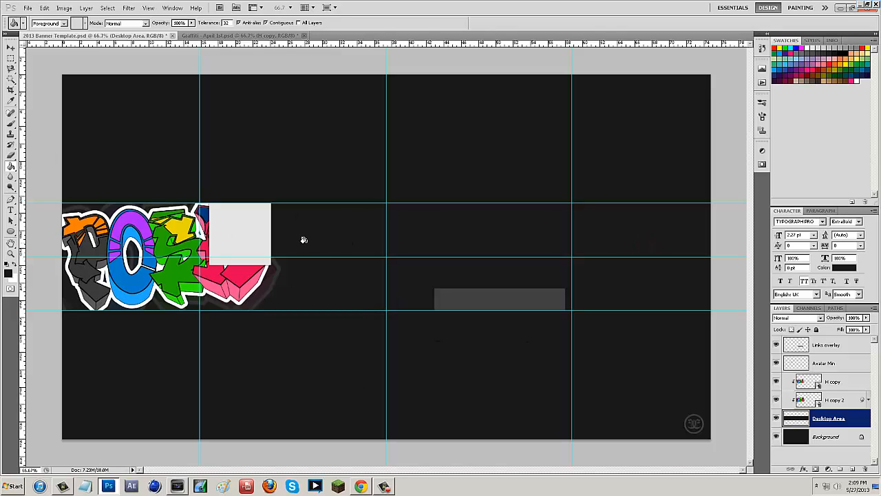
# Set the opacity of the H copy graffiti layer to 85%
pyautogui.click(8, 49)
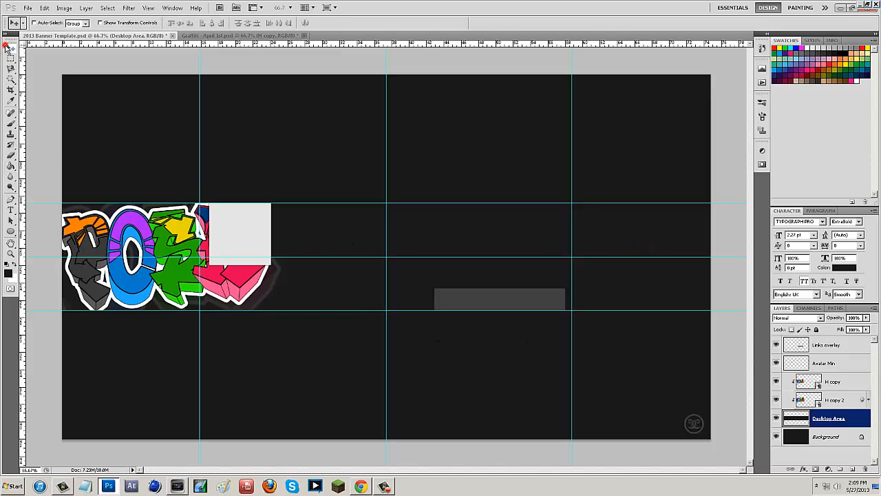
pyautogui.click(847, 382)
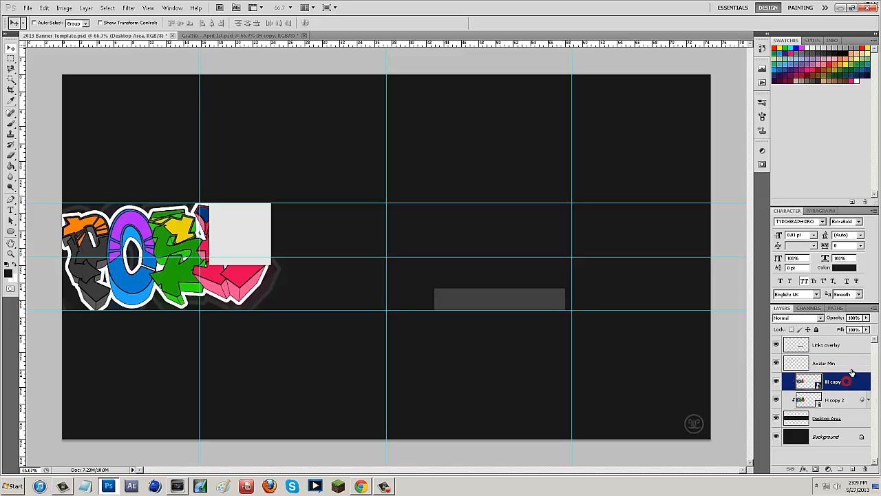
pyautogui.click(856, 317)
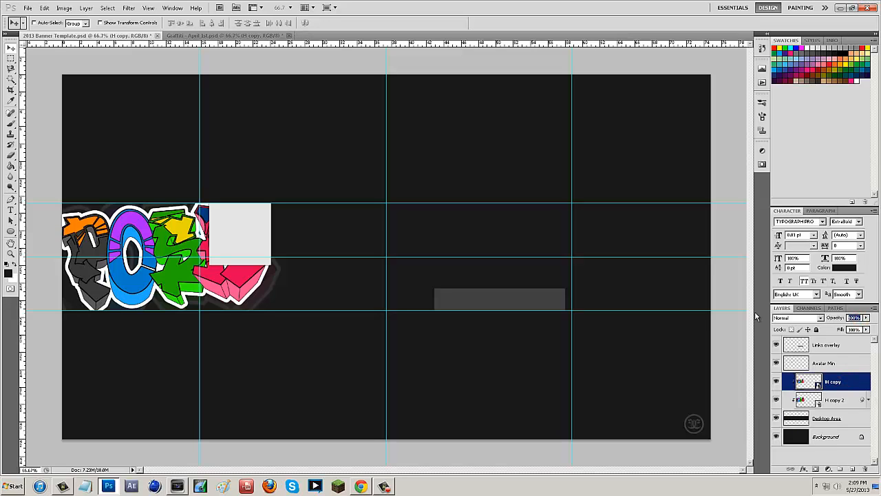
pyautogui.write('30')
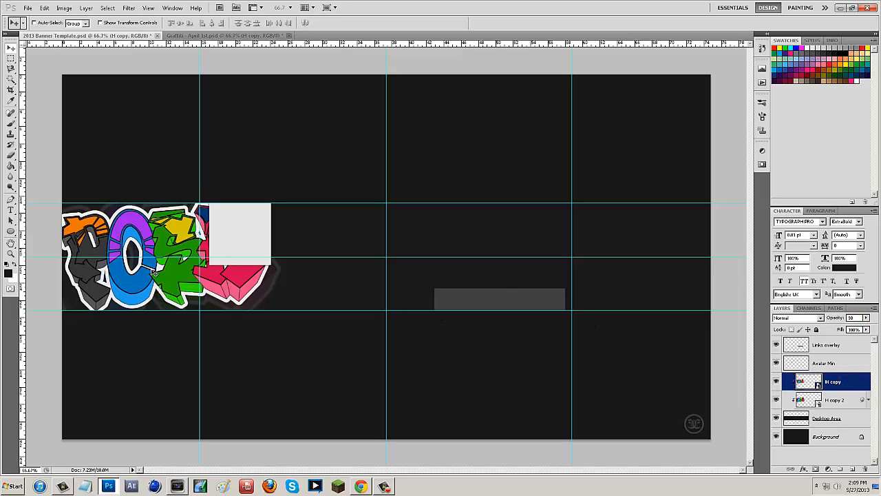
pyautogui.moveTo(859, 317); pyautogui.dragTo(836, 319)
pyautogui.write('85')
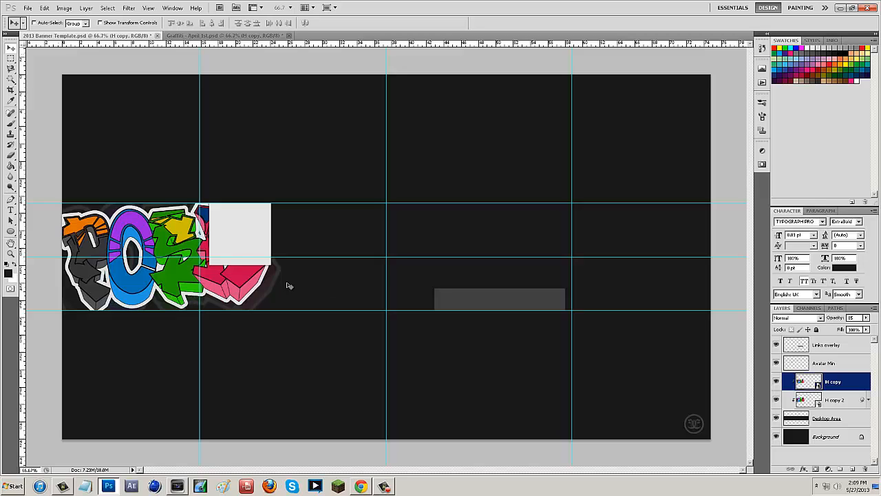
# Create a new layer between Avatar Min and H copy, name it Arc and have the Pen tool ready
pyautogui.click(10, 199)
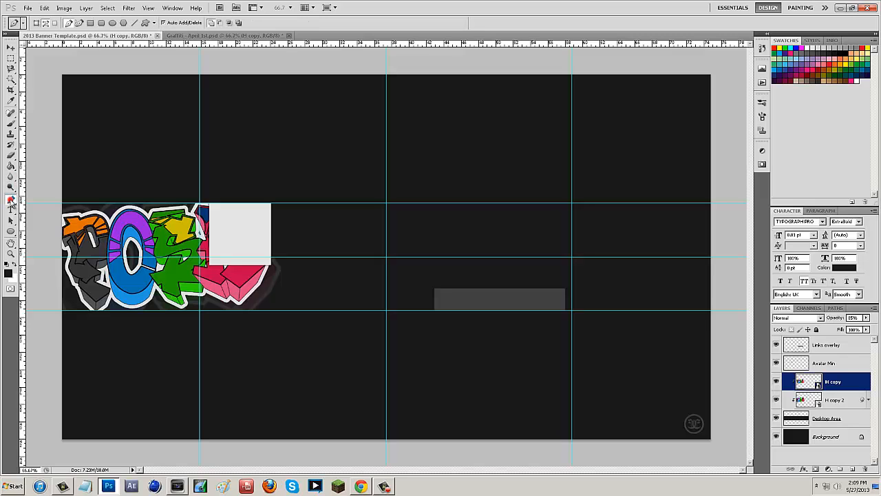
pyautogui.click(834, 353)
pyautogui.click(842, 374)
pyautogui.click(854, 465)
pyautogui.click(854, 468)
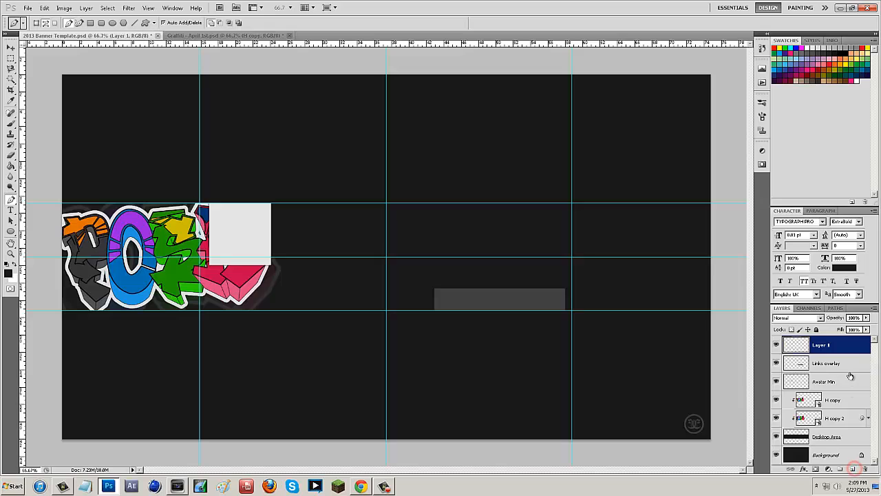
pyautogui.moveTo(846, 351); pyautogui.dragTo(841, 384)
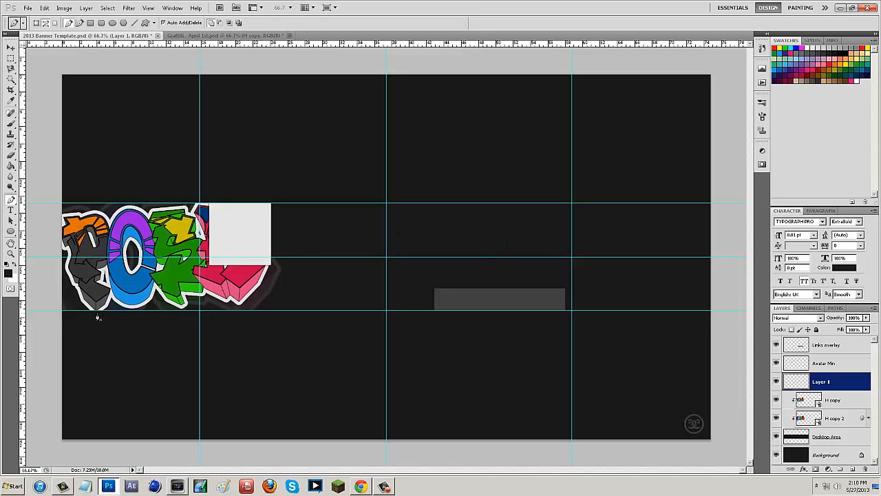
pyautogui.doubleClick(827, 383)
pyautogui.write('Al')
pyautogui.press('Return')
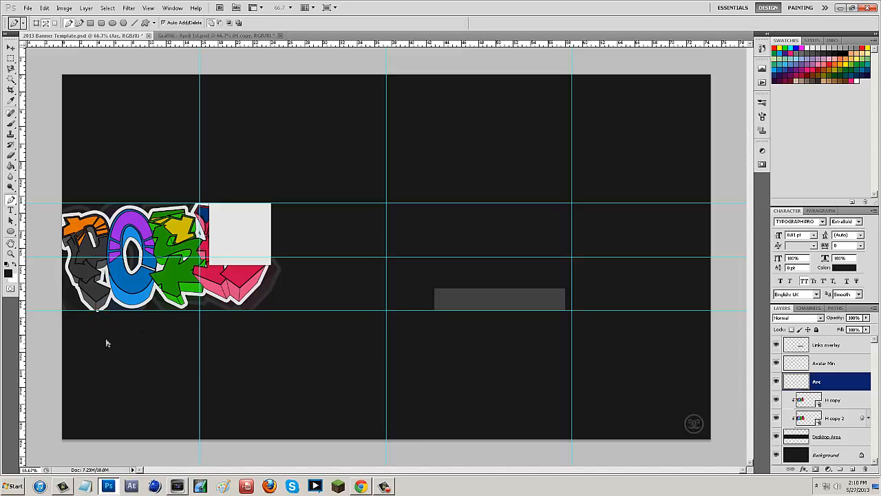
# Try to draw a curved Pen path from below the P to just beyond the canvas's right edge
pyautogui.click(97, 317)
pyautogui.hotkey('ctrl', '-')
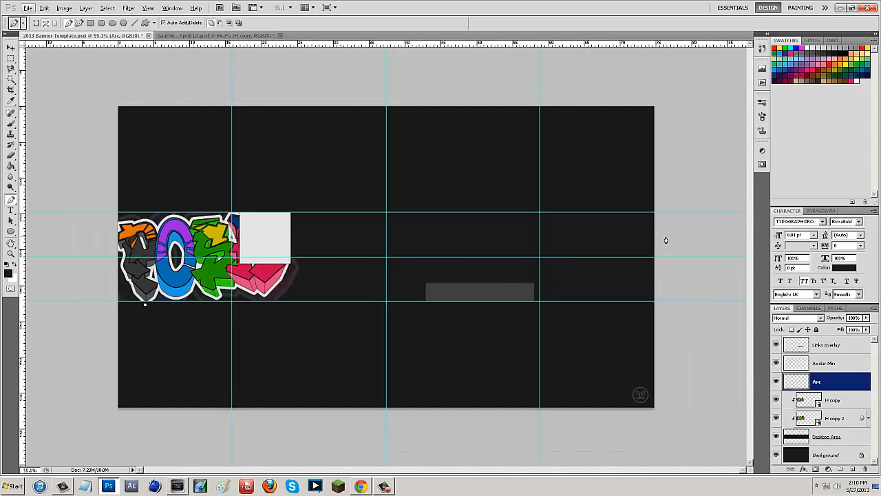
pyautogui.moveTo(666, 236); pyautogui.dragTo(880, 262)
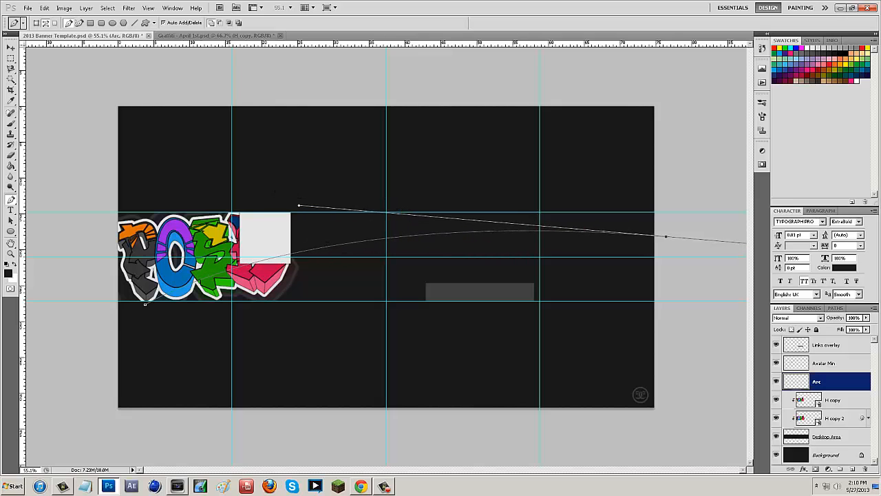
pyautogui.hotkey('ctrl', 'z')
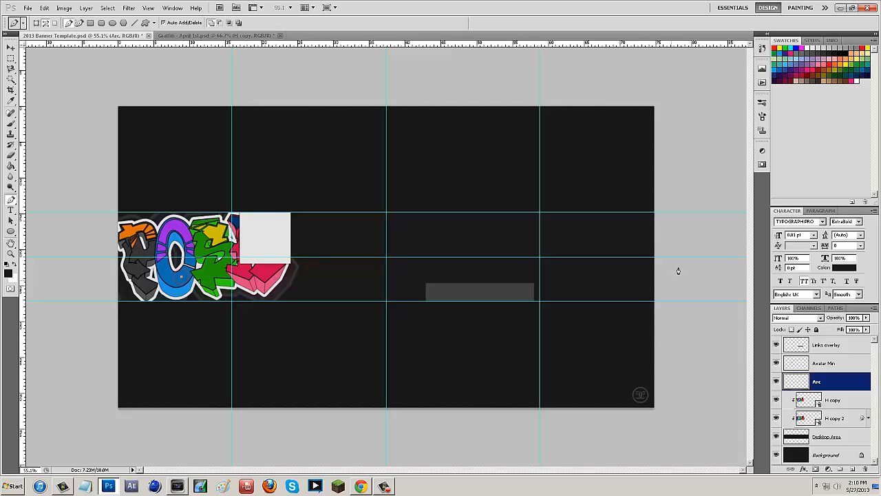
# Draw a closed Pen path arching from the O to beyond the canvas's right edge, returning above the graffiti and around its left side
pyautogui.moveTo(661, 248); pyautogui.dragTo(880, 301)
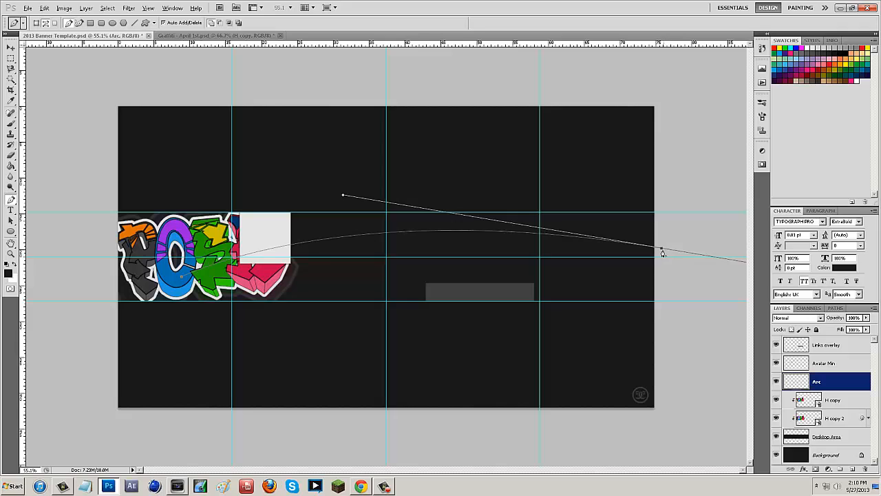
pyautogui.moveTo(661, 248); pyautogui.dragTo(662, 190)
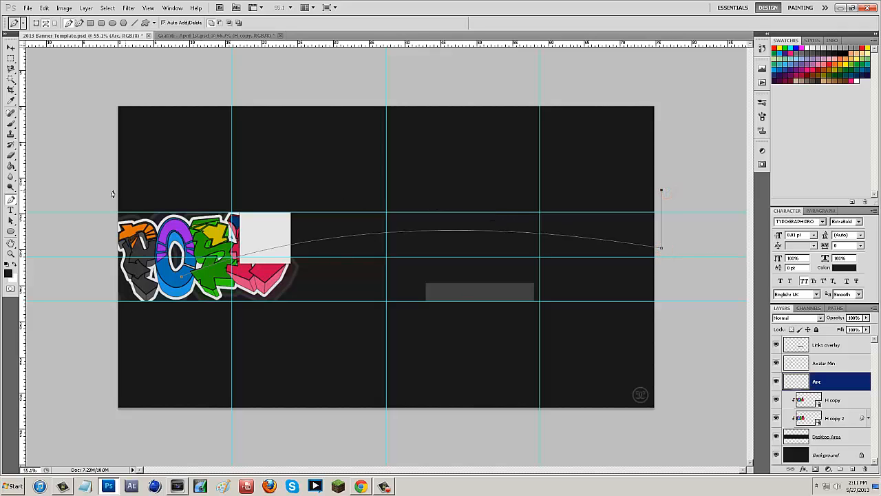
pyautogui.click(108, 190)
pyautogui.click(112, 246)
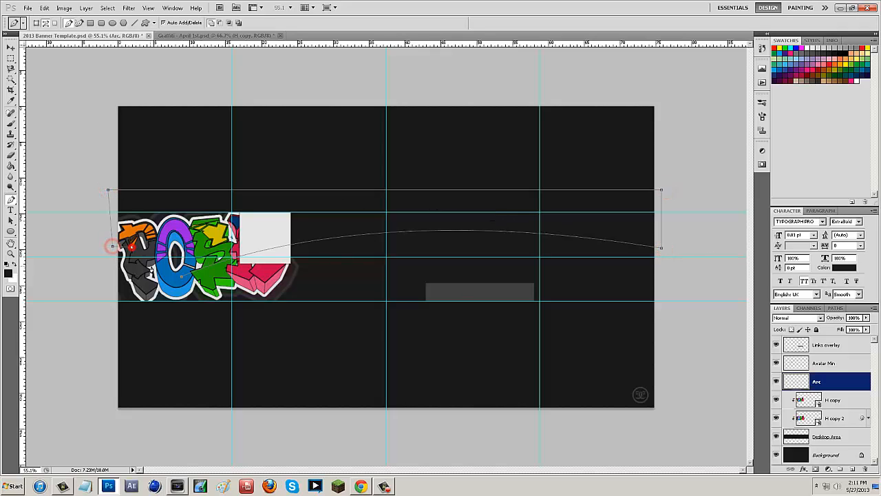
pyautogui.moveTo(131, 247); pyautogui.dragTo(150, 266)
pyautogui.click(182, 277)
# Fill the path on the Arc layer with the crimson #c6034b sampled from the H of the graffiti
pyautogui.rightClick(368, 249)
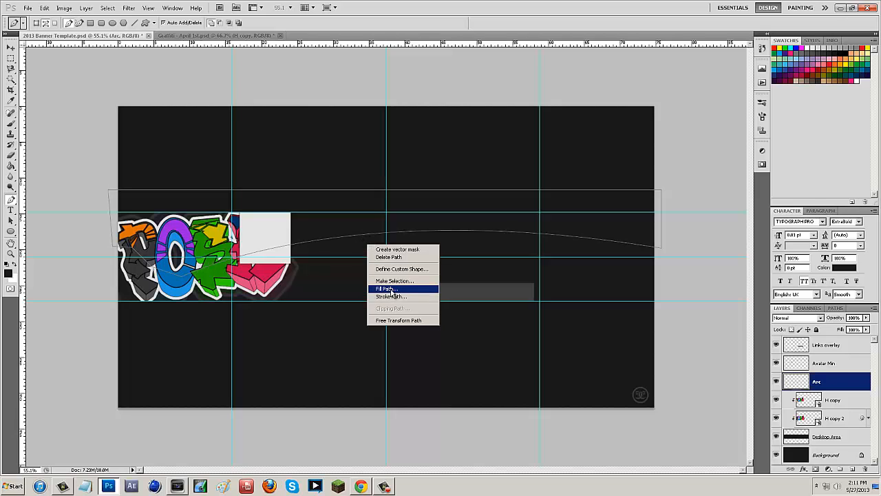
pyautogui.click(390, 289)
pyautogui.click(460, 261)
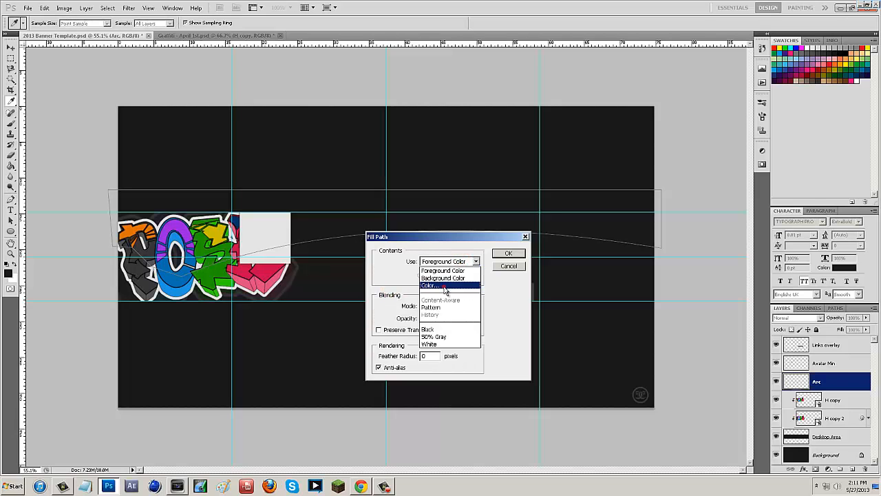
pyautogui.click(445, 286)
pyautogui.moveTo(678, 306); pyautogui.dragTo(784, 253)
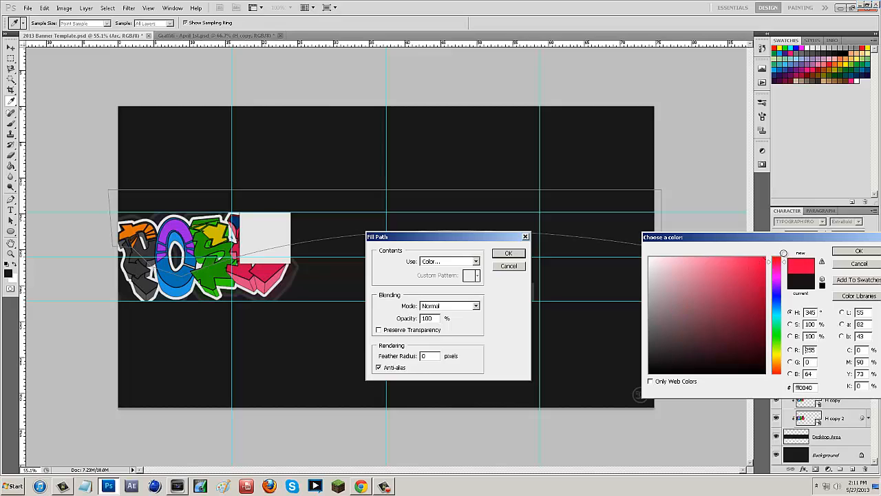
pyautogui.click(269, 273)
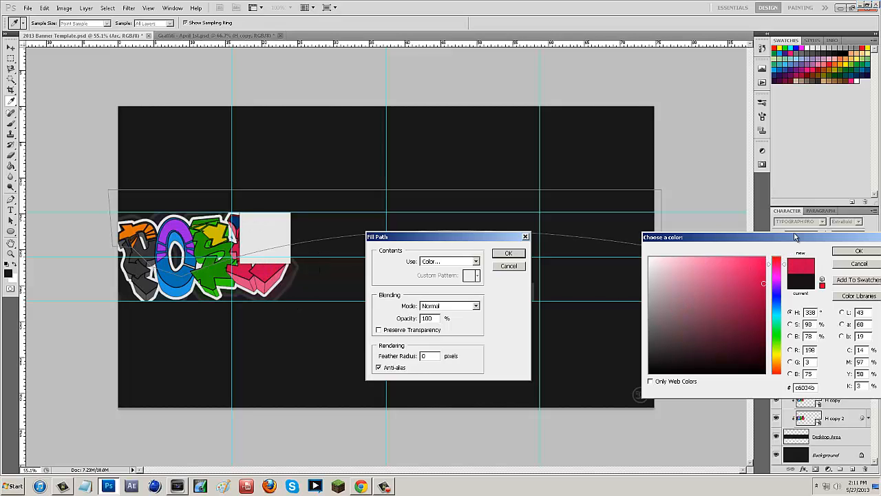
pyautogui.click(859, 251)
pyautogui.click(509, 252)
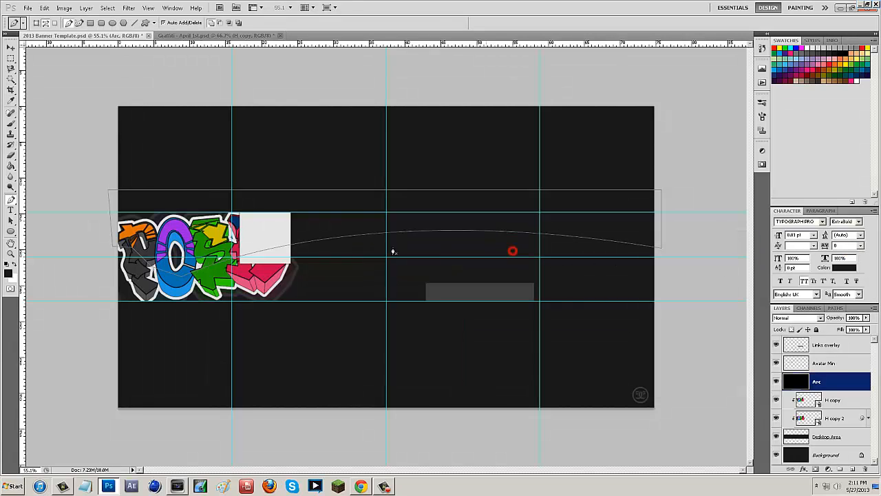
# Delete the filled path and move the Arc layer directly beneath H copy 2 so it is clipped to Desktop Area
pyautogui.rightClick(367, 241)
pyautogui.click(374, 252)
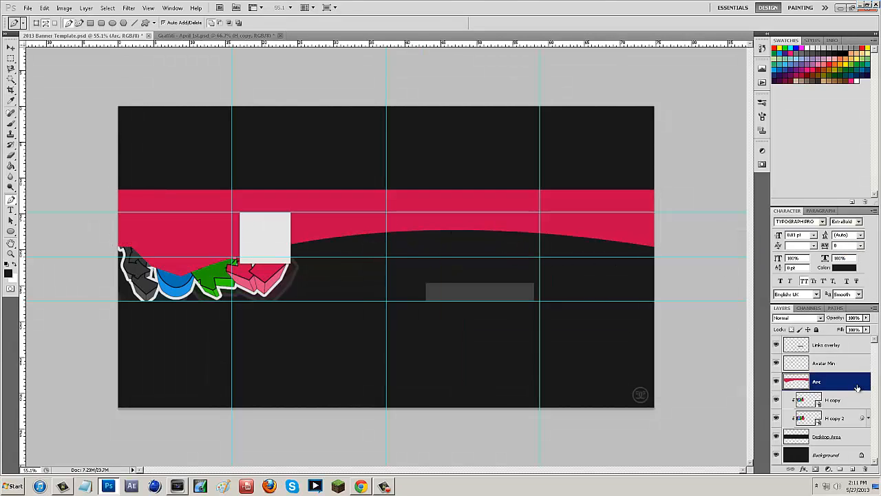
pyautogui.moveTo(857, 388); pyautogui.dragTo(852, 428)
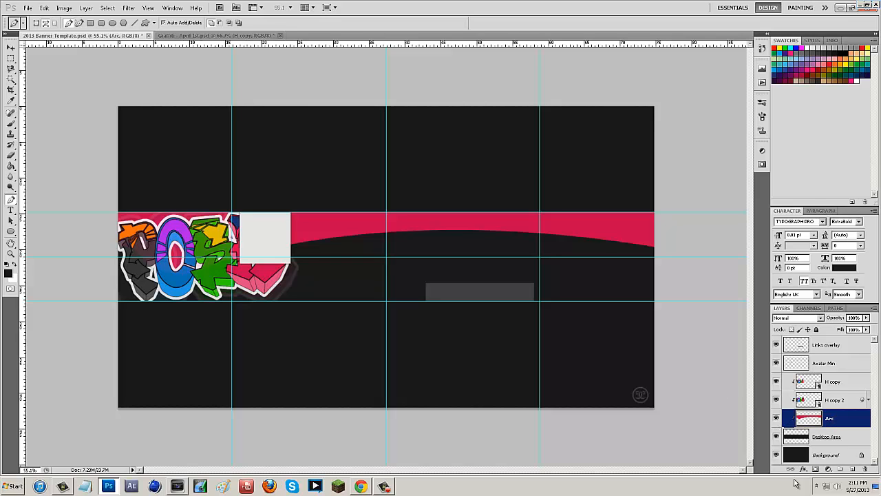
# Have the Brush tool ready for touching up the Arc layer around the graffiti's P
pyautogui.press('z')
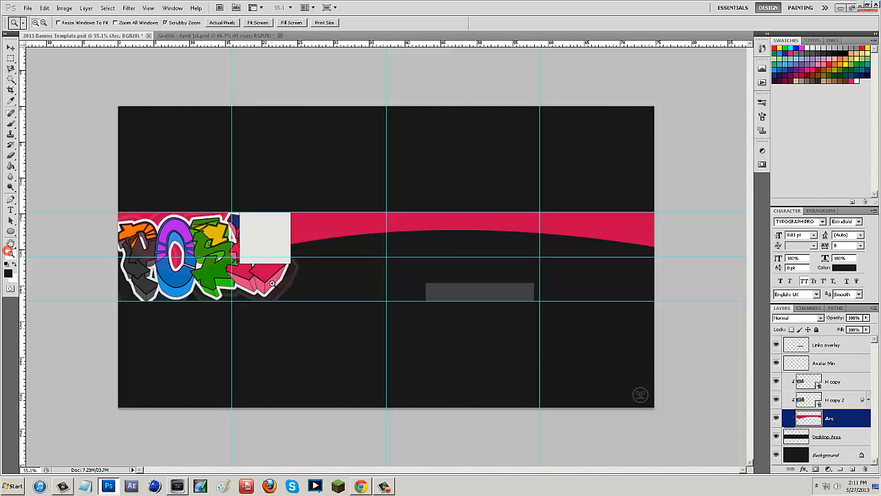
pyautogui.click(242, 240)
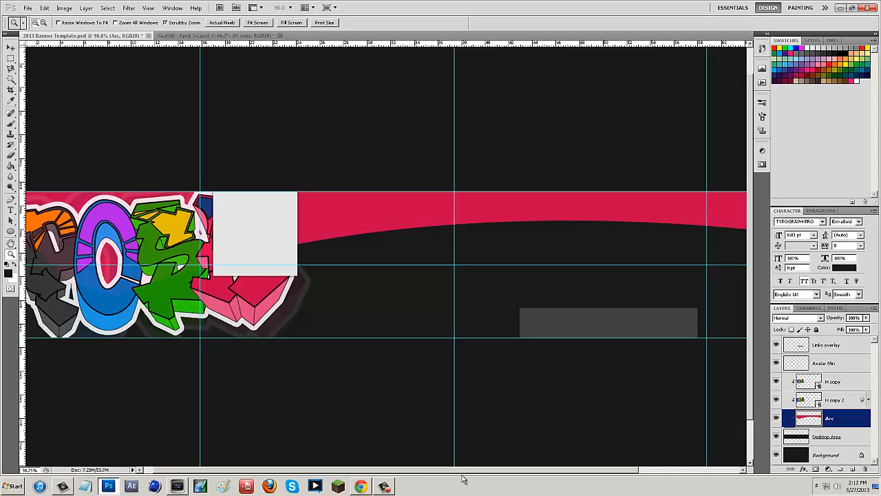
pyautogui.moveTo(267, 472); pyautogui.dragTo(259, 470)
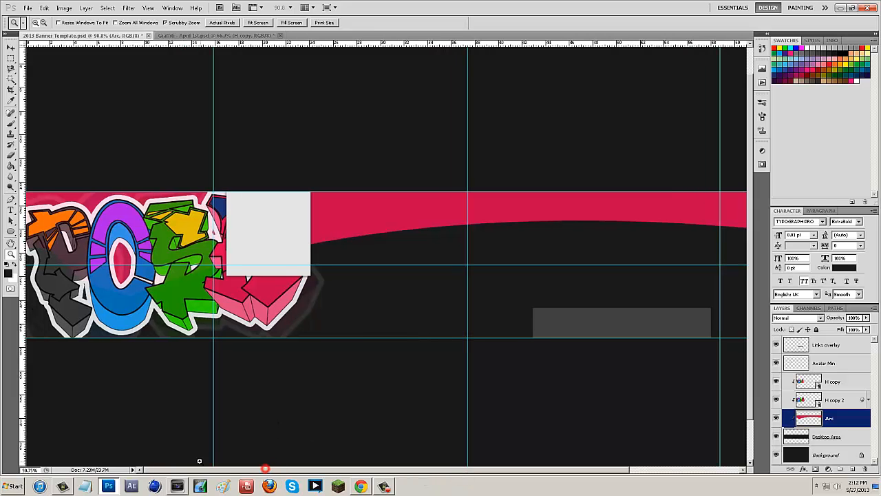
pyautogui.moveTo(223, 275); pyautogui.dragTo(133, 277)
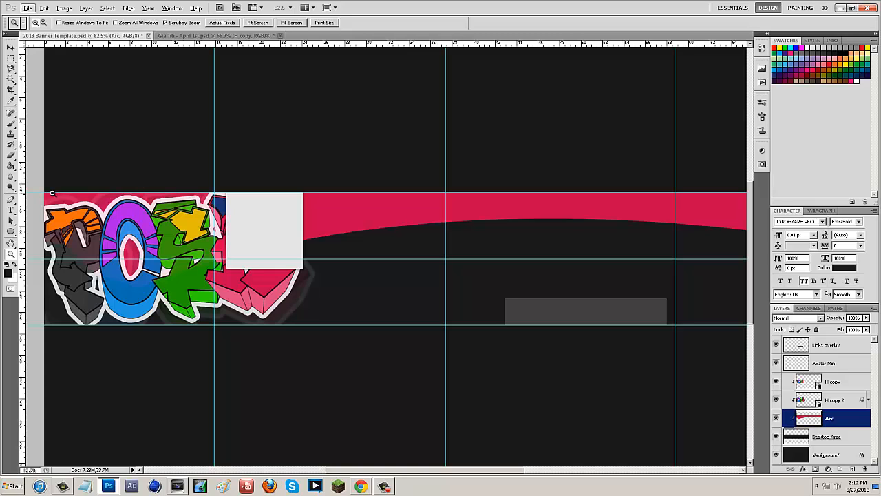
pyautogui.click(11, 124)
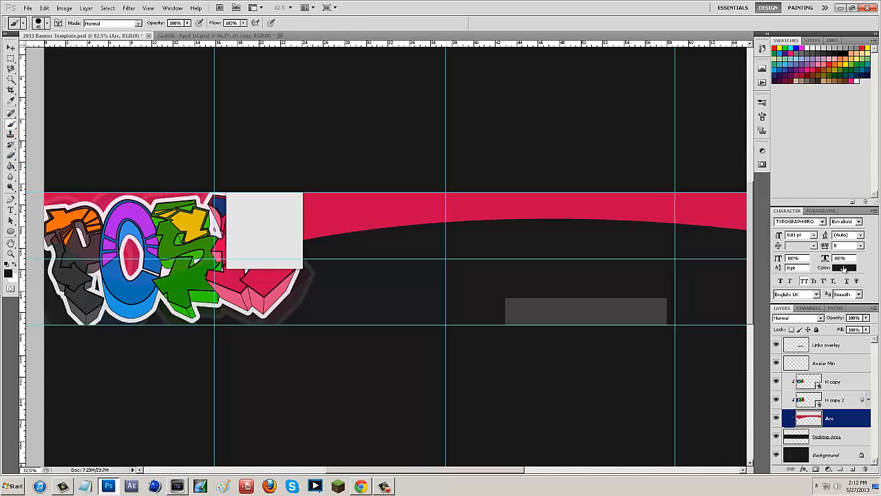
pyautogui.click(843, 268)
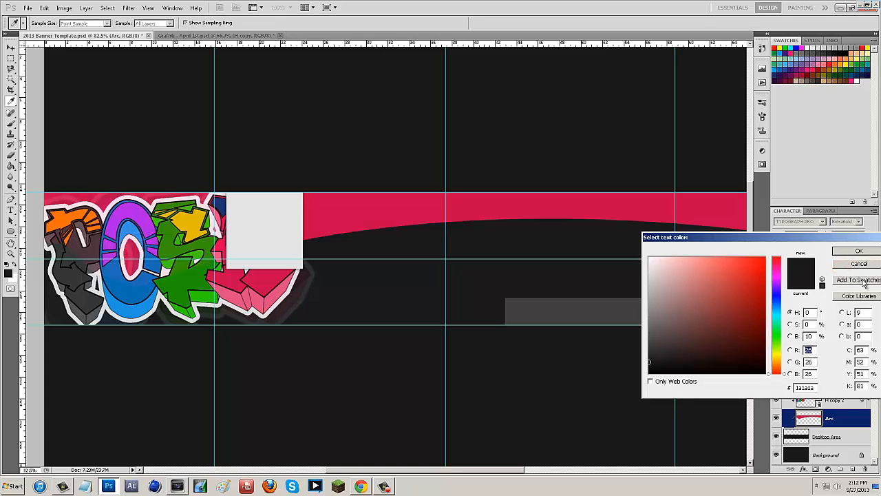
pyautogui.click(859, 264)
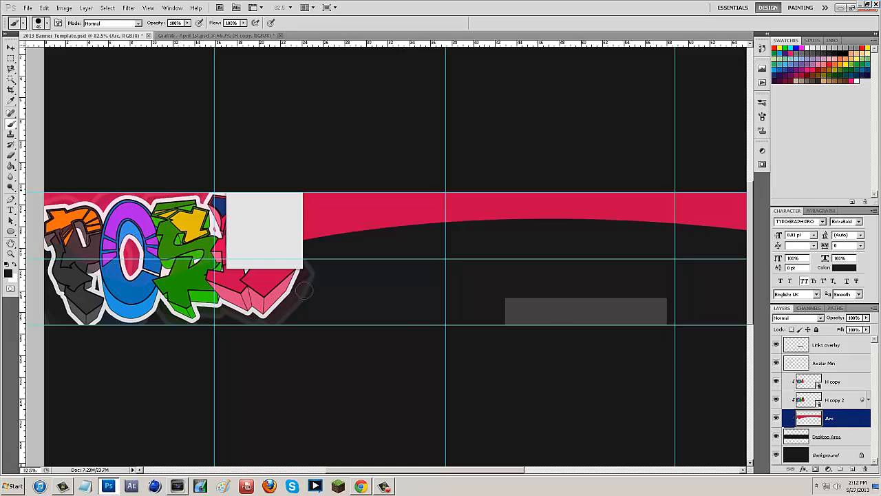
pyautogui.moveTo(285, 200); pyautogui.dragTo(383, 210)
pyautogui.hotkey('ctrl', 'z')
# Set the foreground colour to the arc's crimson #c6034b and paint the dark gaps beside and below the P on the Arc layer
pyautogui.click(9, 272)
pyautogui.click(361, 222)
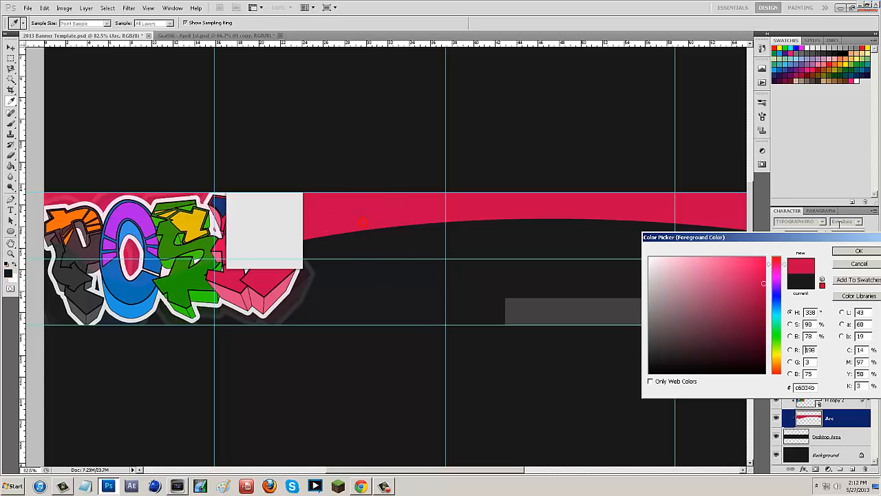
pyautogui.click(846, 254)
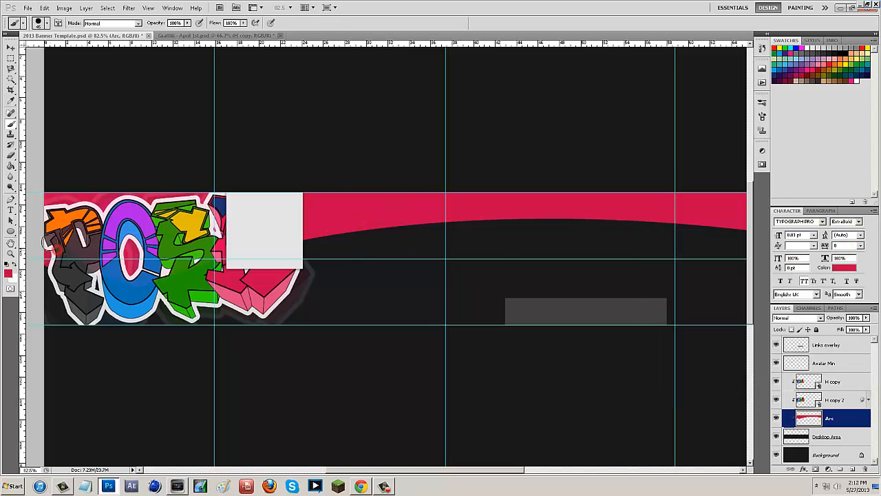
pyautogui.moveTo(46, 303)
pyautogui.mouseDown()
pyautogui.moveTo(47, 316)
pyautogui.moveTo(79, 324)
pyautogui.moveTo(55, 294)
pyautogui.moveTo(67, 277)
pyautogui.moveTo(100, 279)
pyautogui.moveTo(97, 287)
pyautogui.mouseUp()
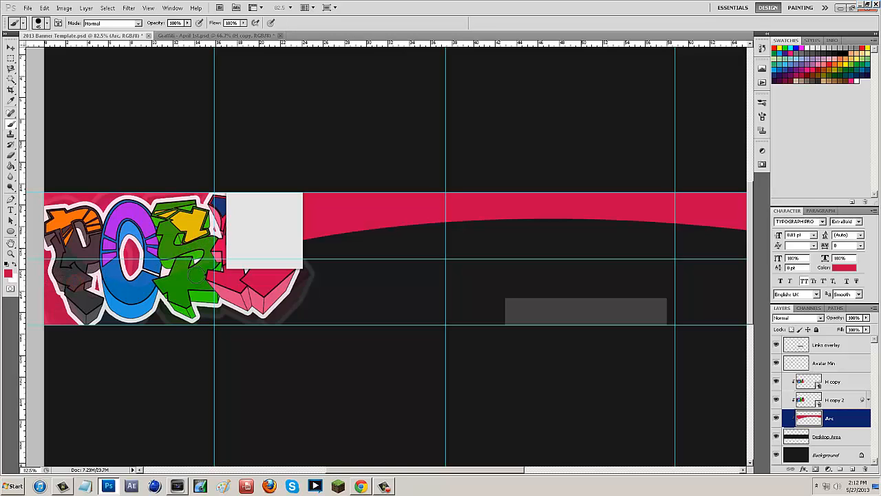
pyautogui.moveTo(107, 323); pyautogui.dragTo(108, 318)
# Start a new Pen path just below the dark band, underneath the graffiti's H
pyautogui.scroll(-1, 334, 395)
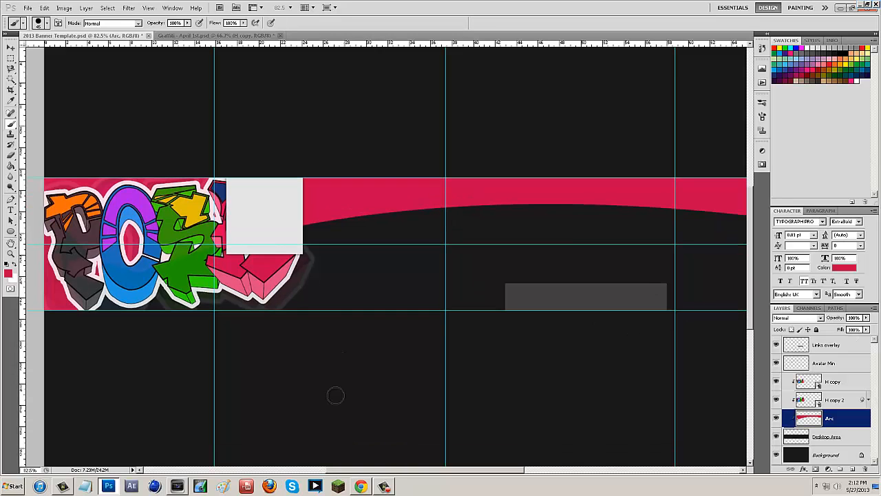
pyautogui.moveTo(393, 469); pyautogui.dragTo(424, 468)
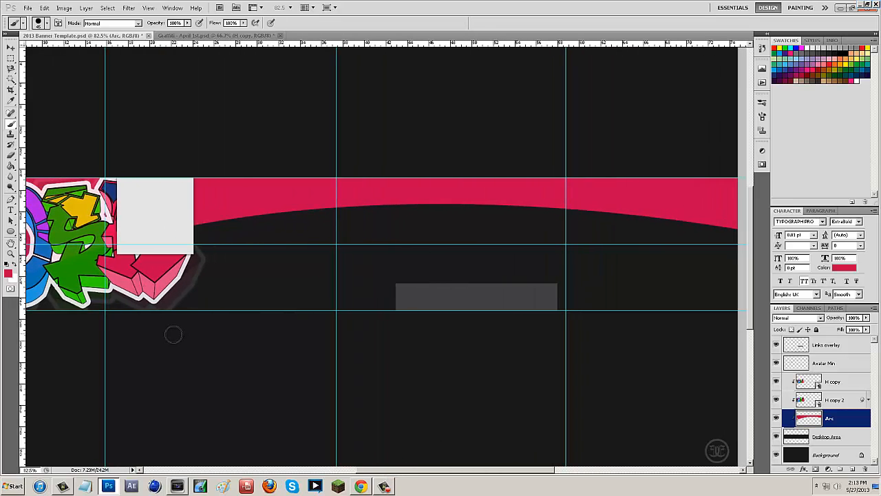
pyautogui.click(12, 199)
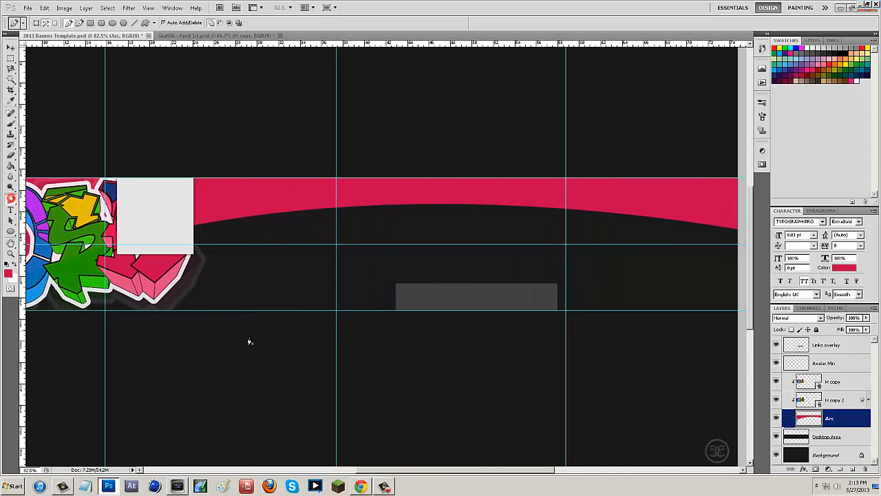
pyautogui.click(146, 323)
pyautogui.moveTo(522, 470); pyautogui.dragTo(548, 474)
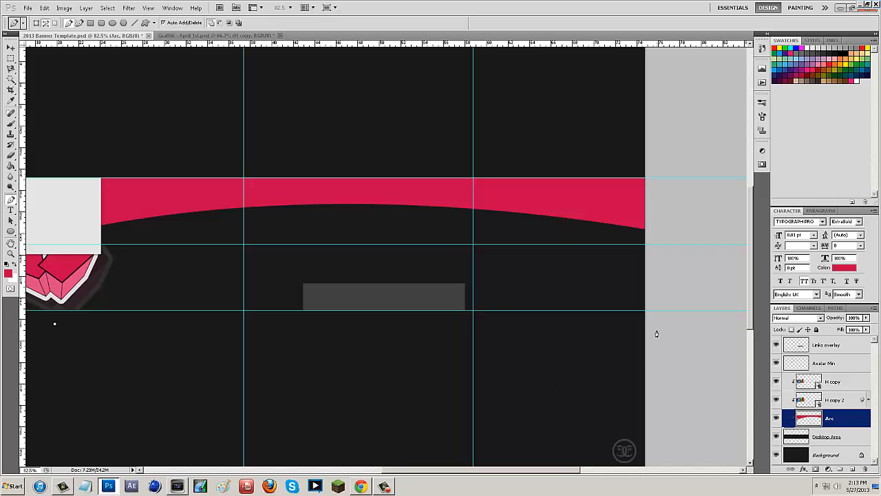
pyautogui.moveTo(656, 334); pyautogui.dragTo(528, 413)
pyautogui.moveTo(563, 472); pyautogui.dragTo(444, 441)
pyautogui.hotkey('ctrl', 'z')
pyautogui.scroll(-3, 455, 374)
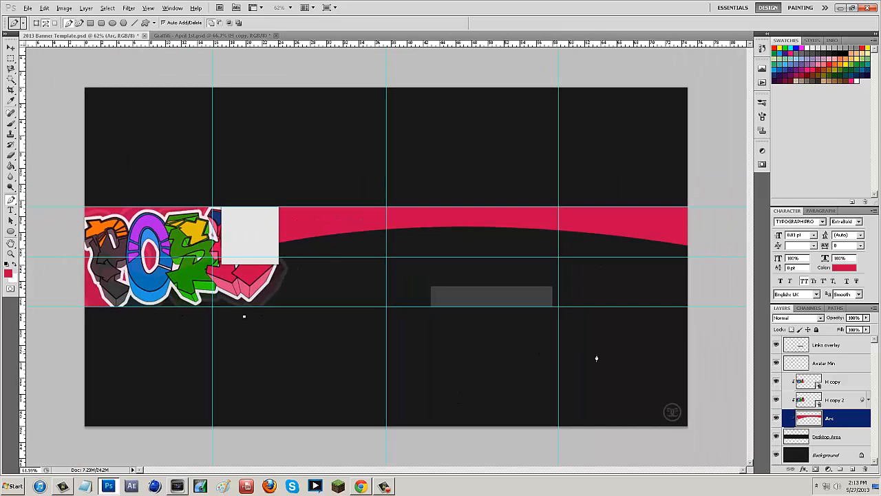
pyautogui.scroll(-1, 664, 357)
pyautogui.moveTo(669, 309); pyautogui.dragTo(880, 378)
pyautogui.press('alt')
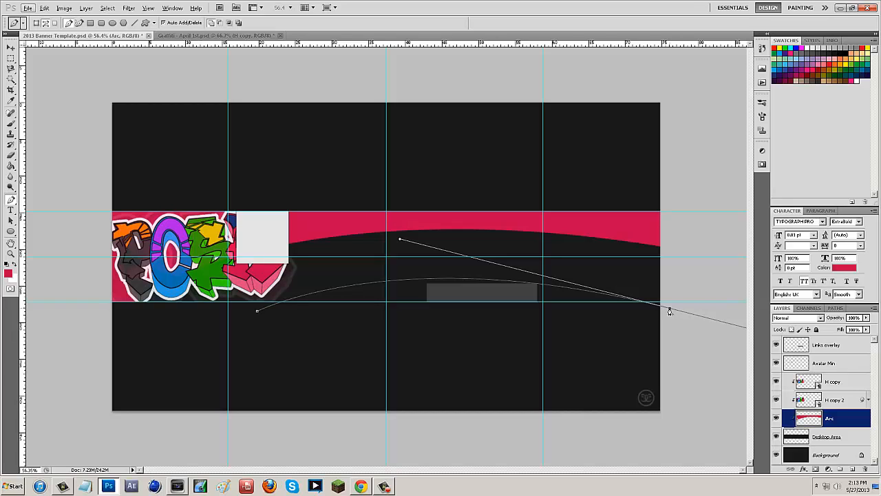
pyautogui.click(670, 311)
# Arch the Pen path from below the H to beyond the canvas's right edge and close it with two points underneath the band
pyautogui.moveTo(698, 309); pyautogui.dragTo(698, 302)
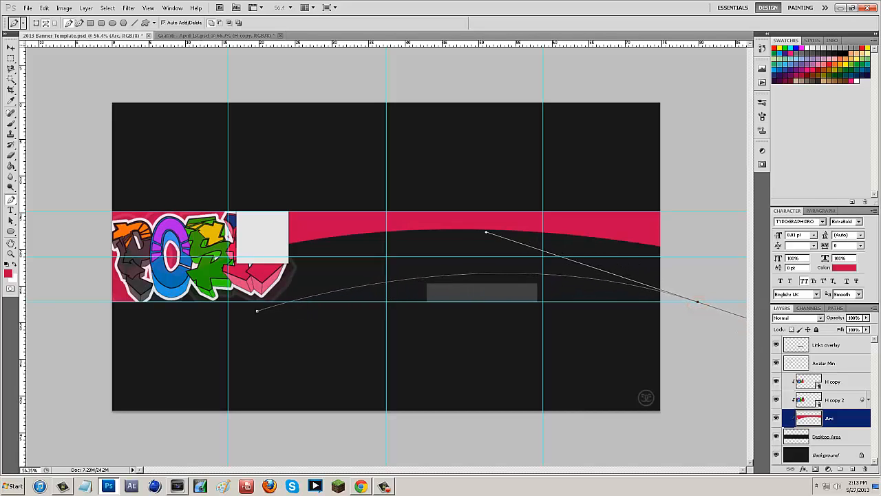
pyautogui.moveTo(880, 371); pyautogui.dragTo(880, 377)
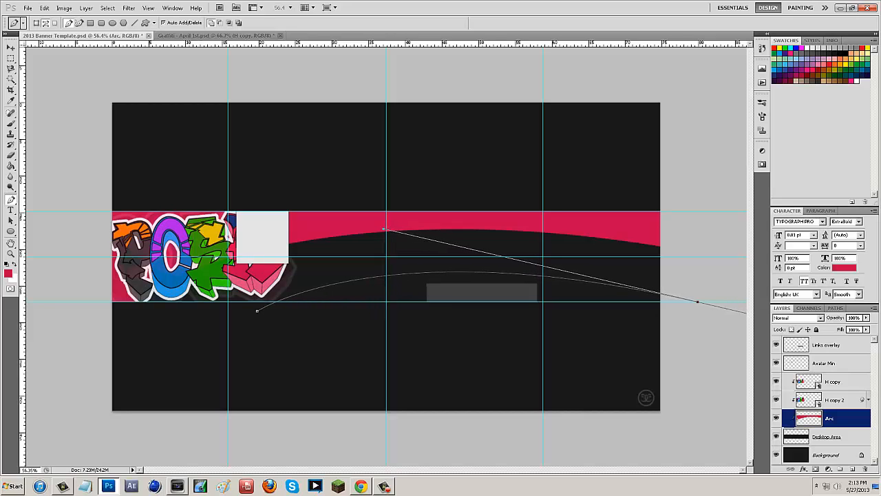
pyautogui.click(698, 302)
pyautogui.click(694, 346)
pyautogui.click(270, 334)
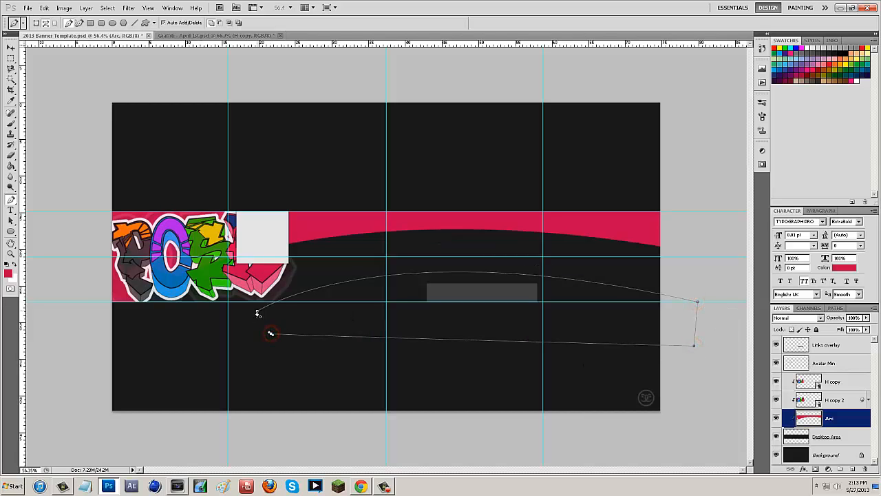
pyautogui.click(258, 313)
# Try filling the lower arched path with crimson on the Arc layer and deleting the path
pyautogui.rightClick(356, 291)
pyautogui.click(380, 330)
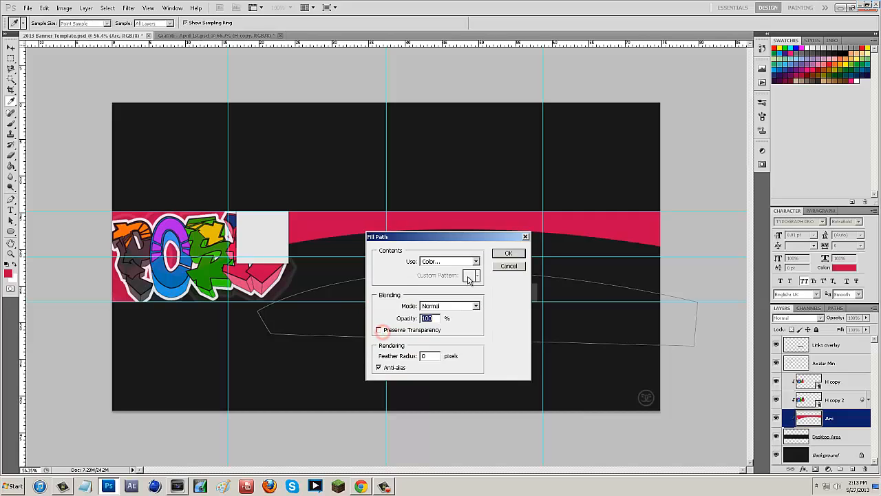
pyautogui.click(509, 254)
pyautogui.rightClick(496, 243)
pyautogui.click(512, 255)
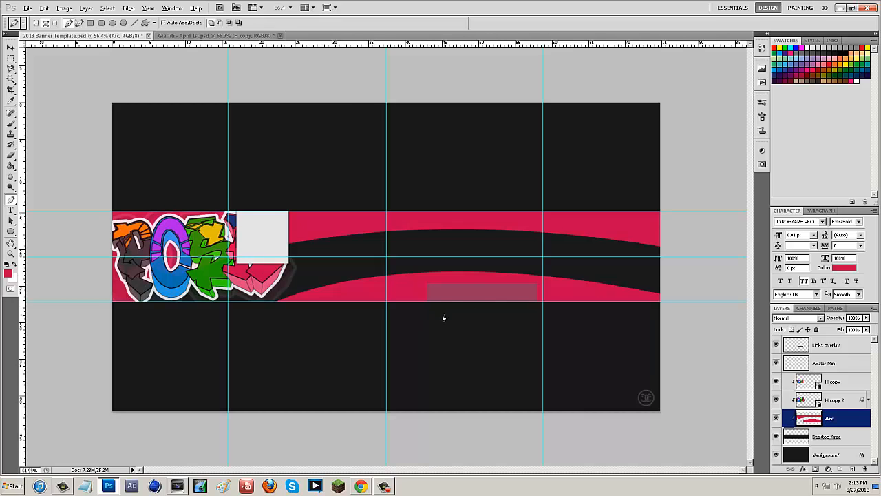
# Undo the last path deletion and lower arc fill, and create a new layer directly above Arc
pyautogui.scroll(3, 433, 314)
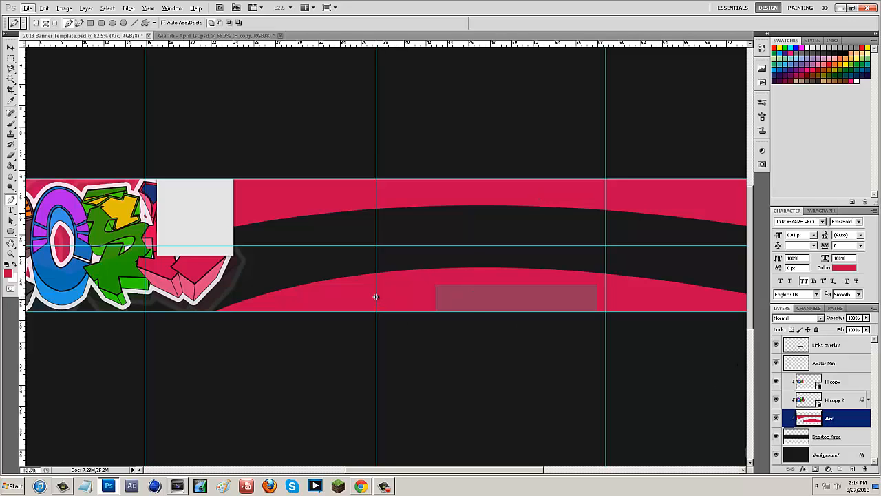
pyautogui.hotkey('ctrl', 'z')
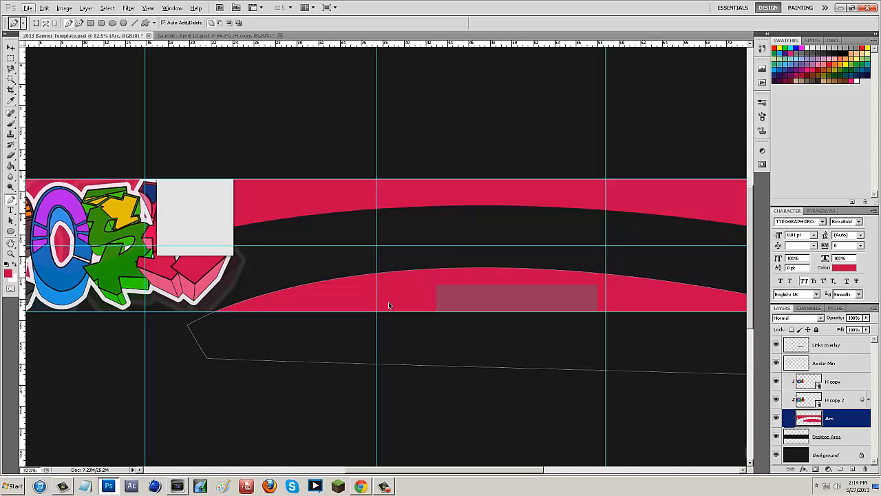
pyautogui.hotkey('ctrl', 'z')
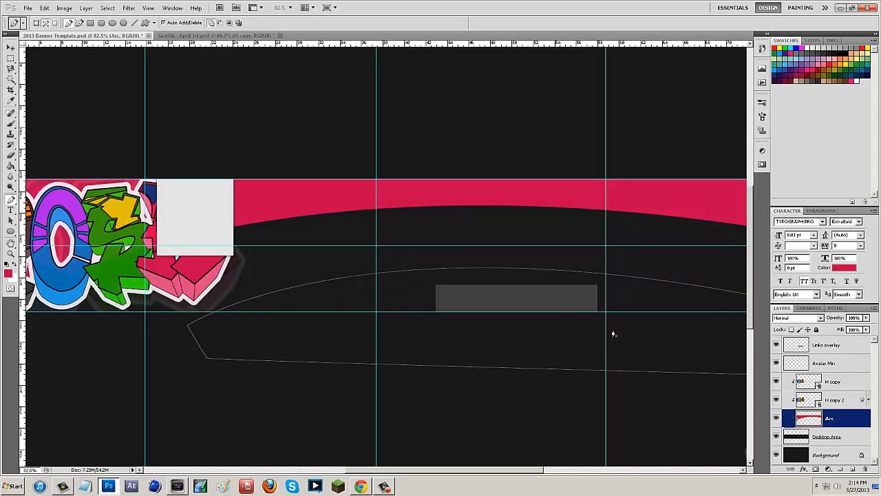
pyautogui.click(852, 467)
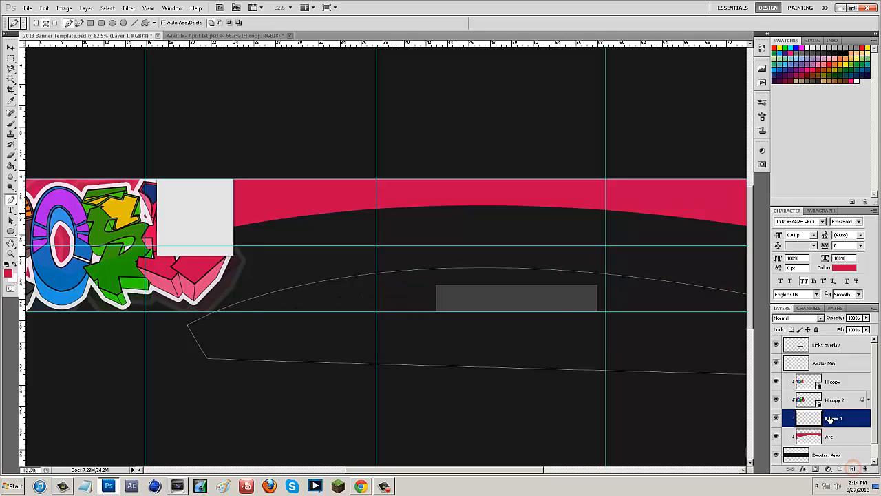
# Fill the lower arched path with crimson on the new layer and delete the path
pyautogui.rightClick(546, 286)
pyautogui.click(610, 328)
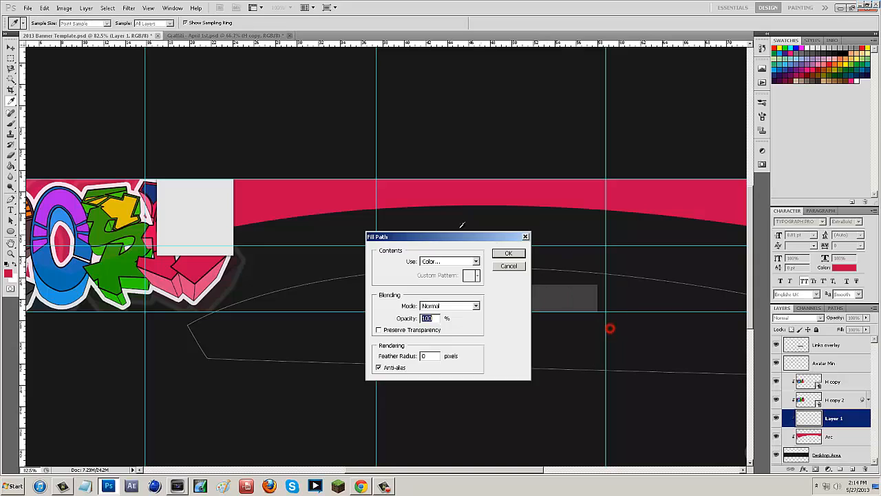
pyautogui.click(506, 256)
pyautogui.rightClick(519, 229)
pyautogui.click(531, 239)
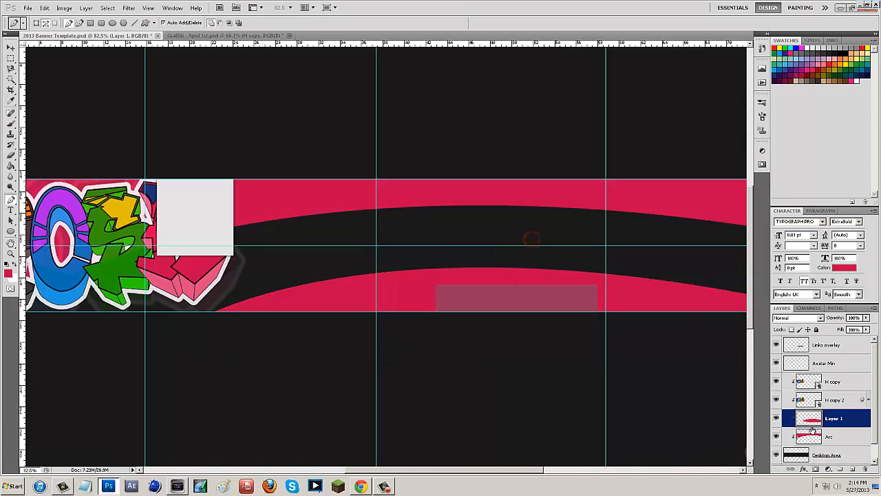
# Rename the new lower arc layer as Bottom Arc and the Arc layer as Top Arc
pyautogui.doubleClick(832, 419)
pyautogui.write('Bottom Arc')
pyautogui.press('Return')
pyautogui.doubleClick(828, 433)
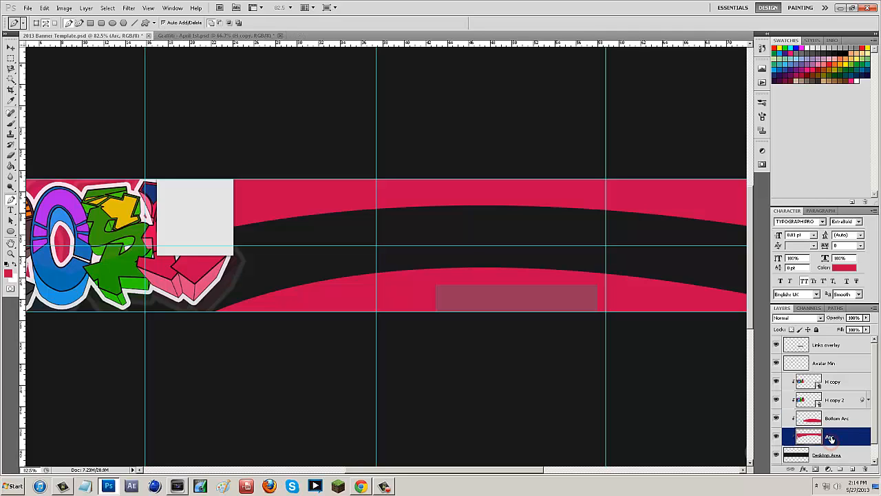
pyautogui.write('Top Arc')
pyautogui.press('Return')
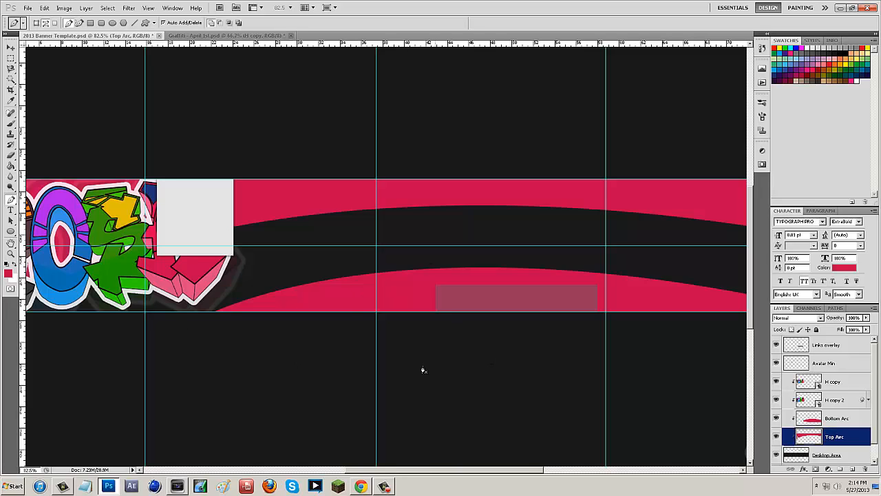
# Duplicate the Bottom Arc layer and clip the copy to the dark band like the other arc layers
pyautogui.scroll(-1, 448, 320)
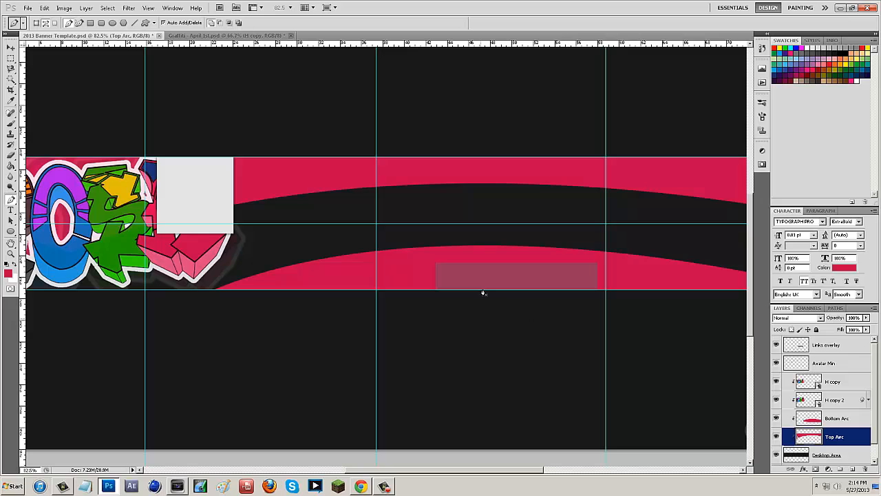
pyautogui.click(839, 421)
pyautogui.hotkey('ctrl', 'j')
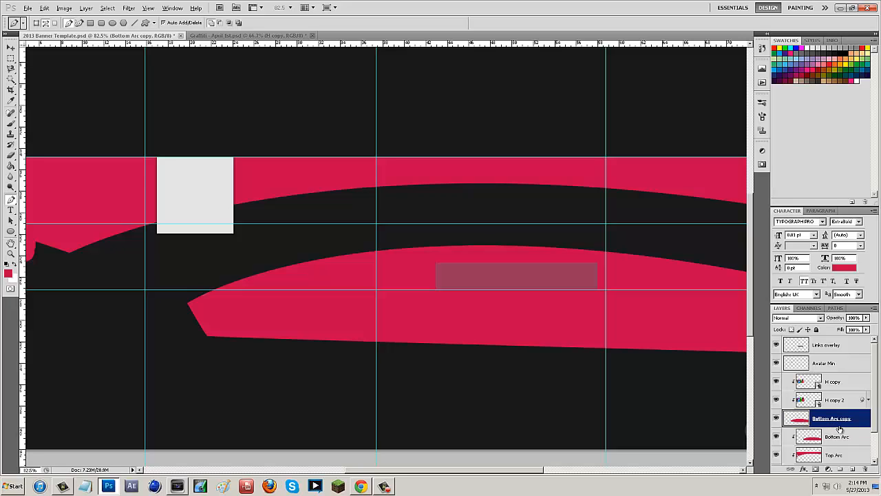
pyautogui.keyDown('alt'); pyautogui.click(843, 425); pyautogui.keyUp('alt')
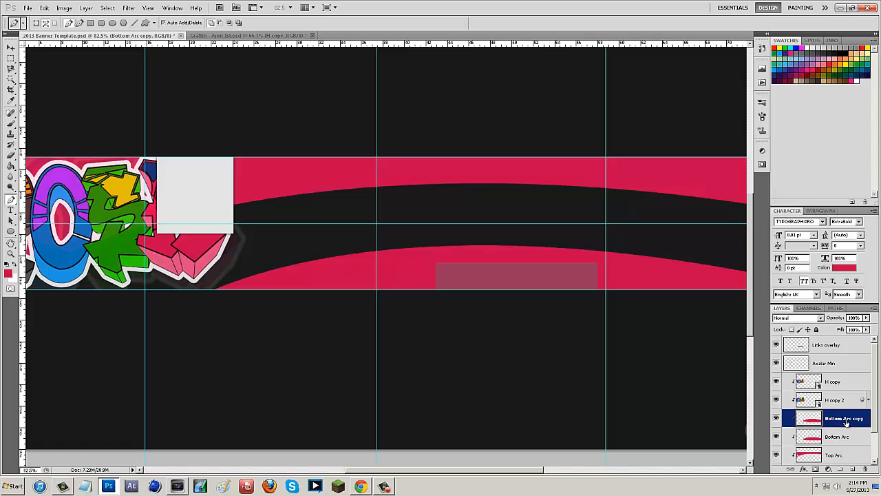
# Apply a white Color Overlay at 100% opacity to the Bottom Arc copy
pyautogui.rightClick(848, 418)
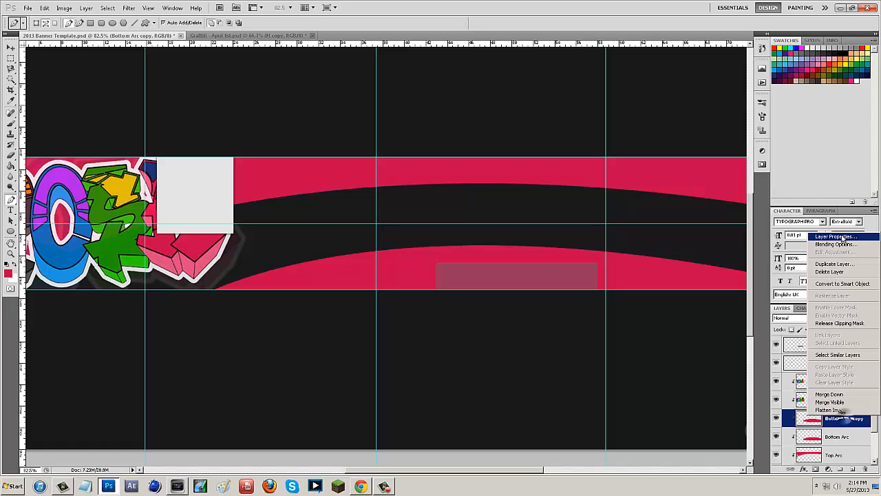
pyautogui.click(839, 244)
pyautogui.click(583, 183)
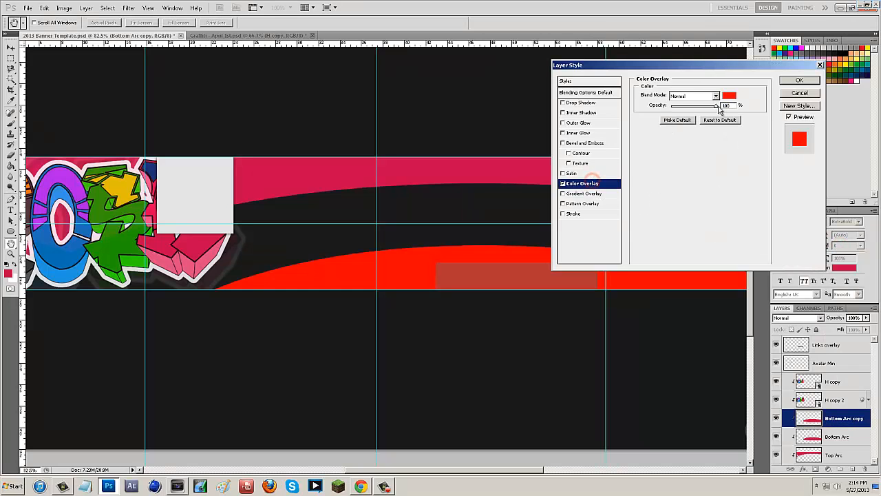
pyautogui.click(728, 95)
pyautogui.click(679, 274)
pyautogui.click(858, 251)
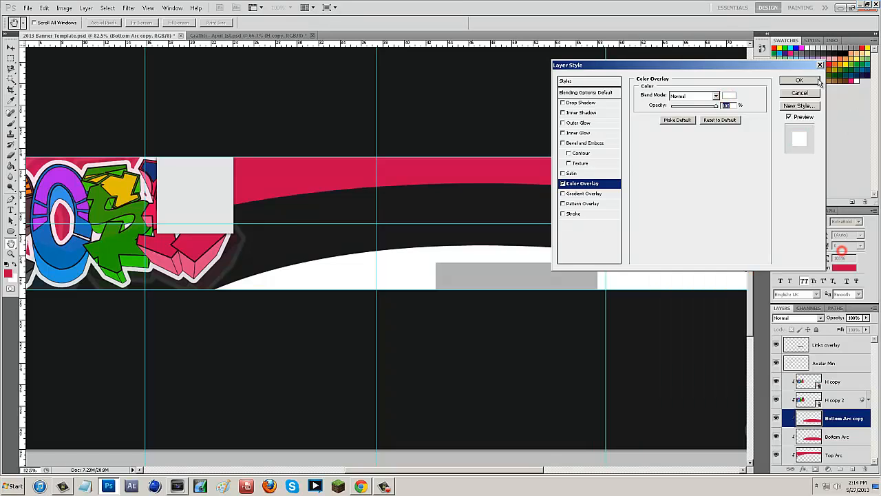
pyautogui.click(800, 80)
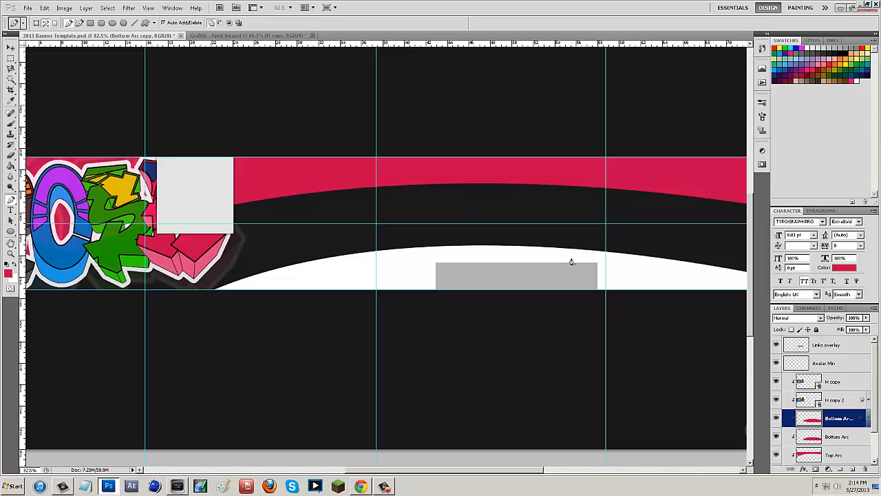
# Nudge the white Bottom Arc copy straight down, leaving a thin crimson strip uncovered along the arc's upper edge
pyautogui.click(11, 48)
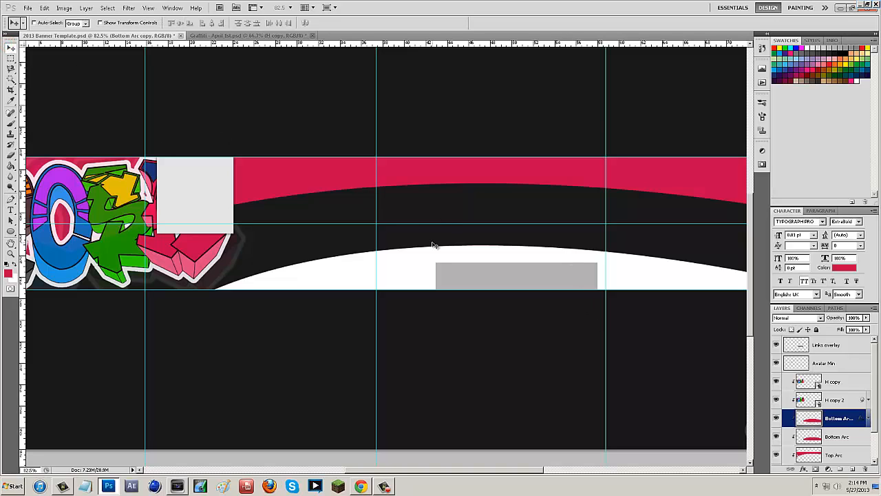
pyautogui.press('Down')
pyautogui.press('Down')
pyautogui.press('Down')
pyautogui.press('Down')
pyautogui.press('Down')
pyautogui.press('Down')
pyautogui.press('Down')
pyautogui.press('Down')
pyautogui.press('Down')
pyautogui.press('Down')
pyautogui.press('Down')
pyautogui.press('Down')
pyautogui.press('Down')
pyautogui.press('Down')
pyautogui.press('Down')
pyautogui.press('Down')
pyautogui.press('Down')
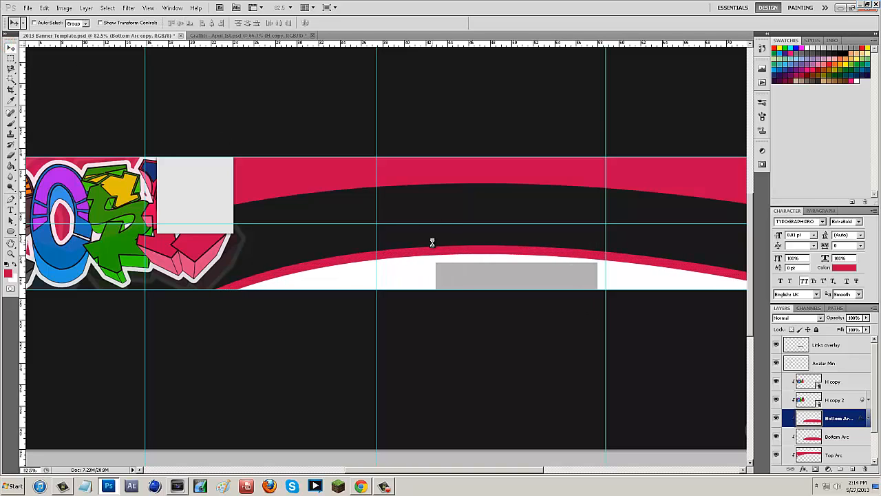
pyautogui.press('Down')
pyautogui.press('Down')
pyautogui.press('Down')
pyautogui.press('Down')
pyautogui.press('Down')
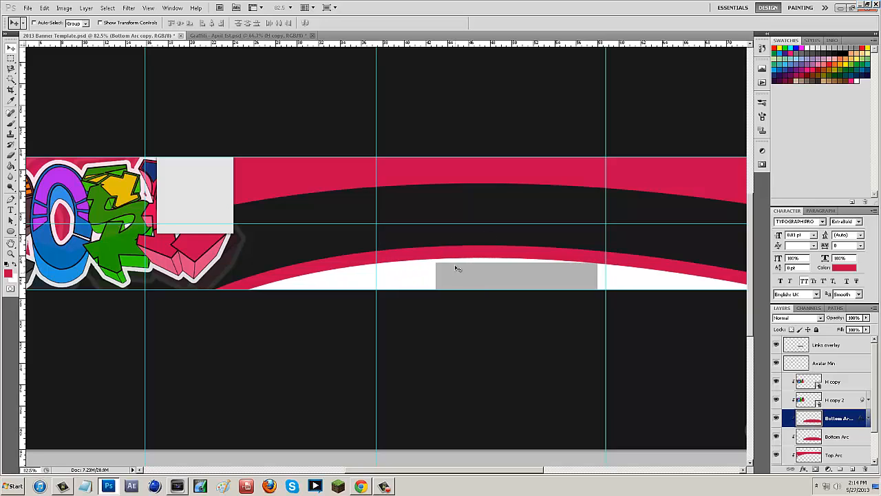
# Load the white copy's outline as a selection, hide the copy and make Bottom Arc the active layer
pyautogui.keyDown('ctrl'); pyautogui.click(809, 418); pyautogui.keyUp('ctrl')
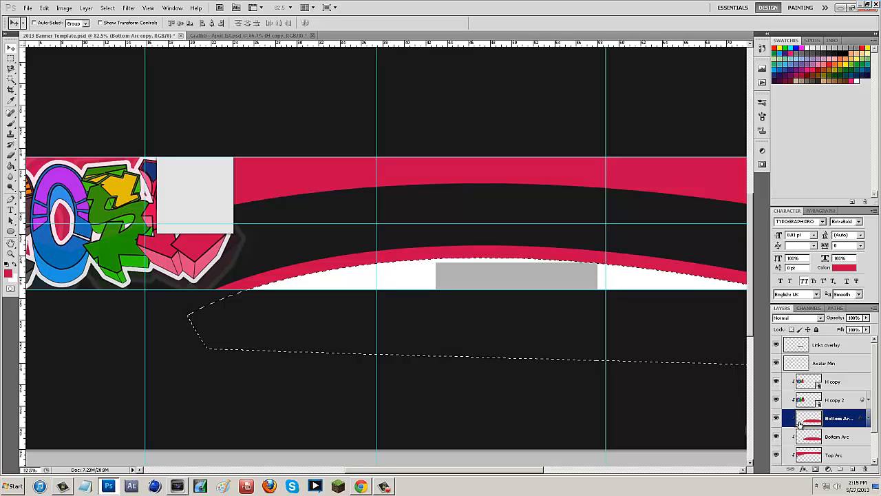
pyautogui.click(777, 420)
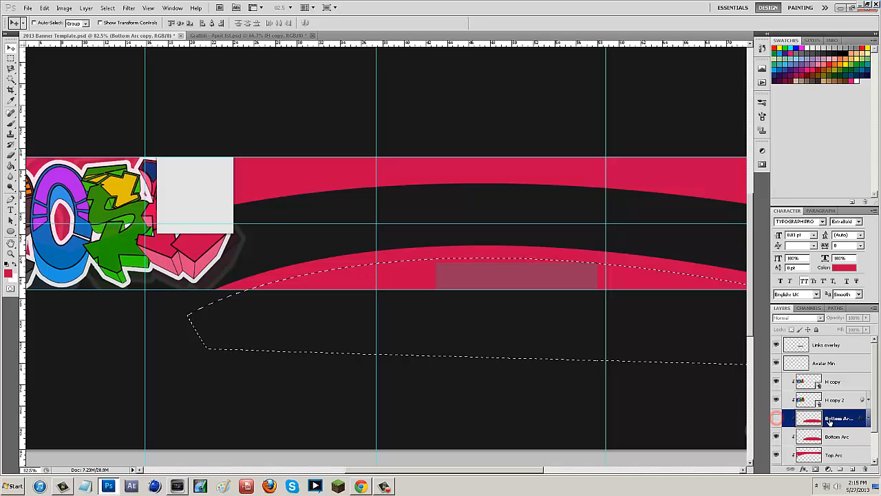
pyautogui.click(844, 438)
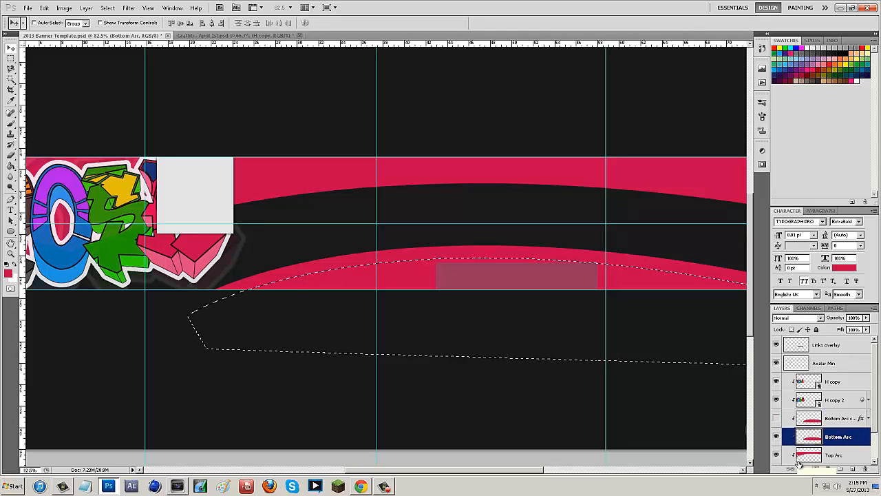
# Try cutting the selected area out of Bottom Arc, deselecting and deleting the hidden copy layer
pyautogui.press('Delete')
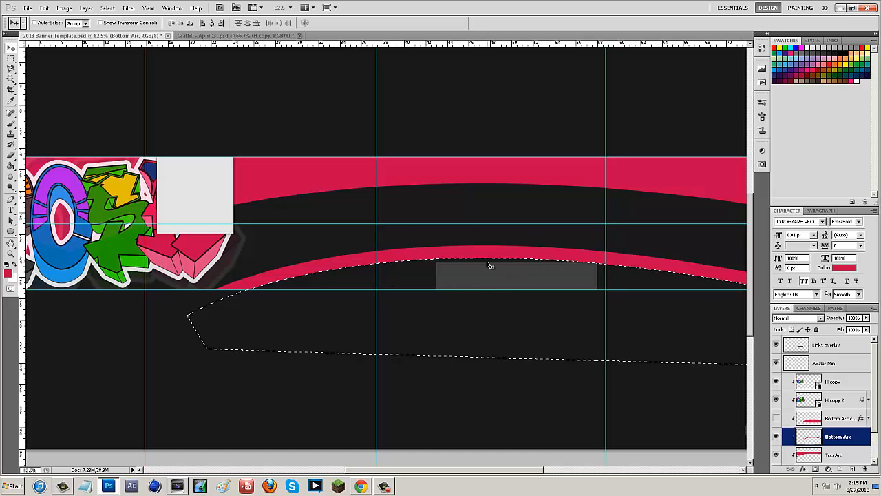
pyautogui.hotkey('ctrl', 'd')
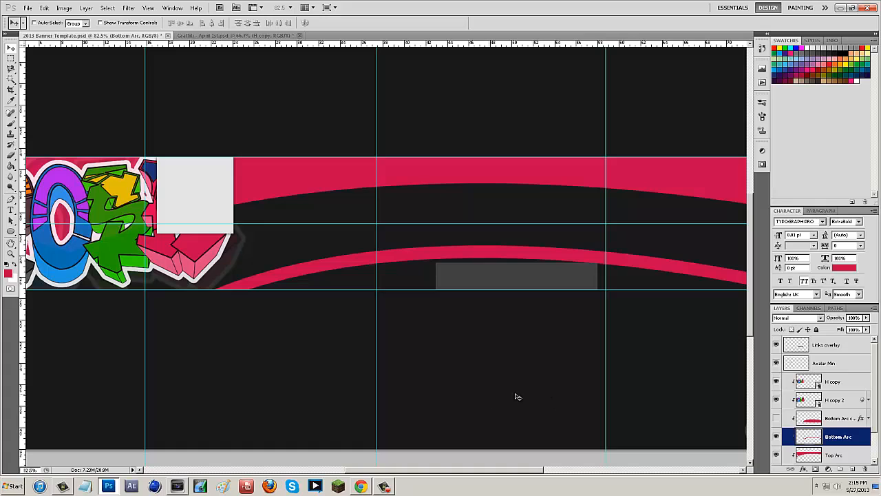
pyautogui.click(855, 420)
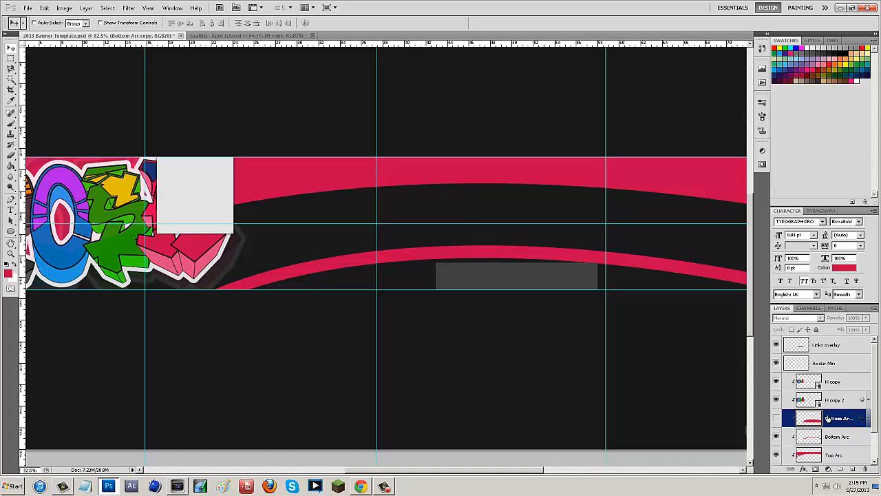
pyautogui.press('Delete')
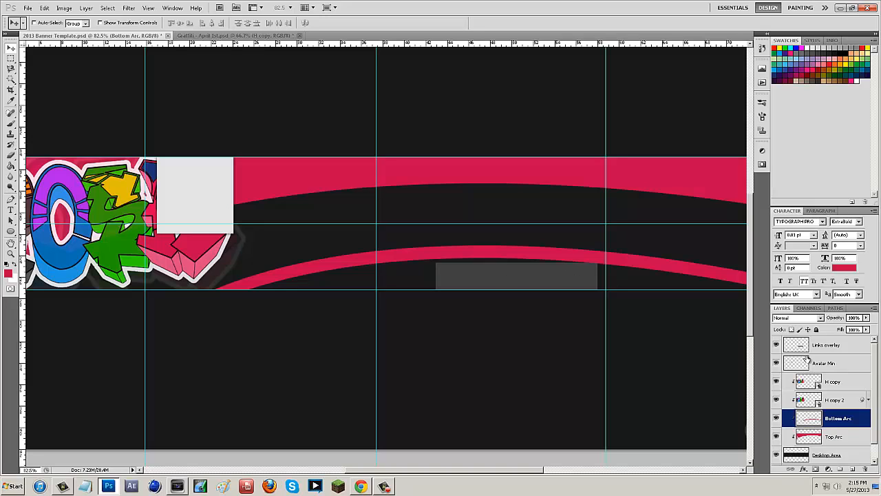
# Undo the copy layer's deletion, the deselection and the cut in Bottom Arc
pyautogui.hotkey('ctrl', 'z')
pyautogui.hotkey('ctrl', 'alt', 'z')
pyautogui.hotkey('ctrl', 'alt', 'z')
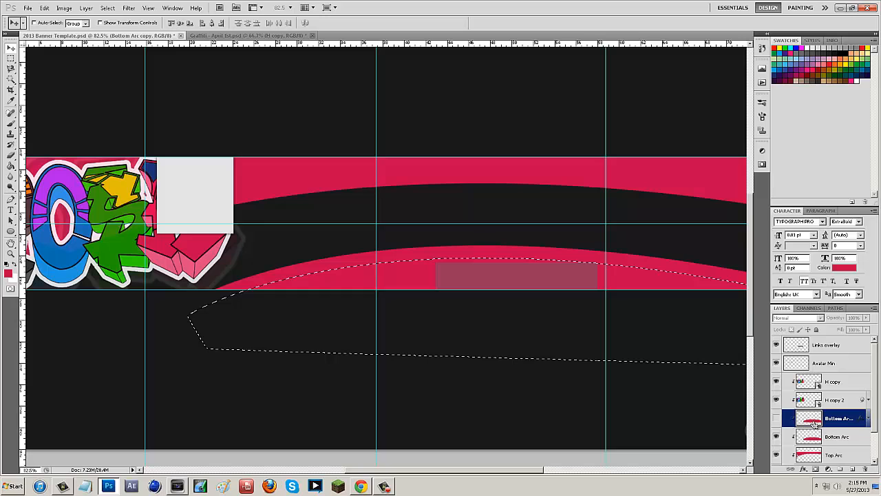
# Shift the selection outline slightly down and delete the selected area from Bottom Arc, leaving a thicker crimson strip
pyautogui.click(11, 58)
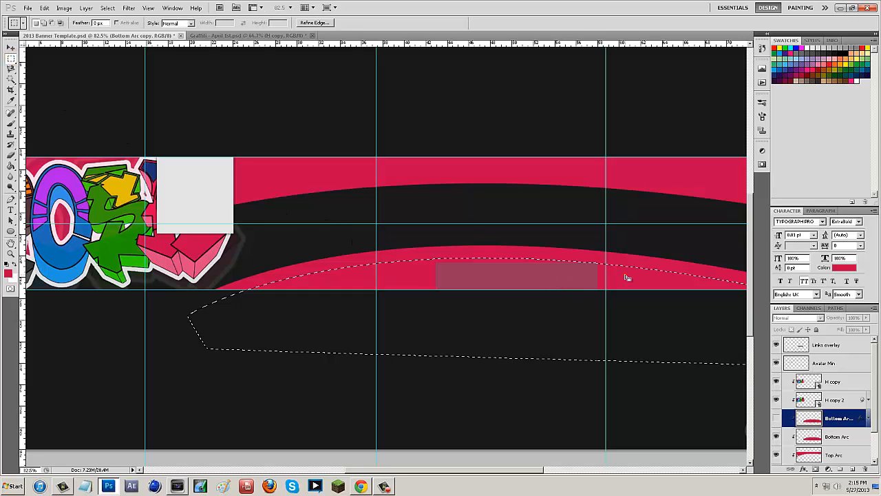
pyautogui.moveTo(626, 278); pyautogui.dragTo(626, 282)
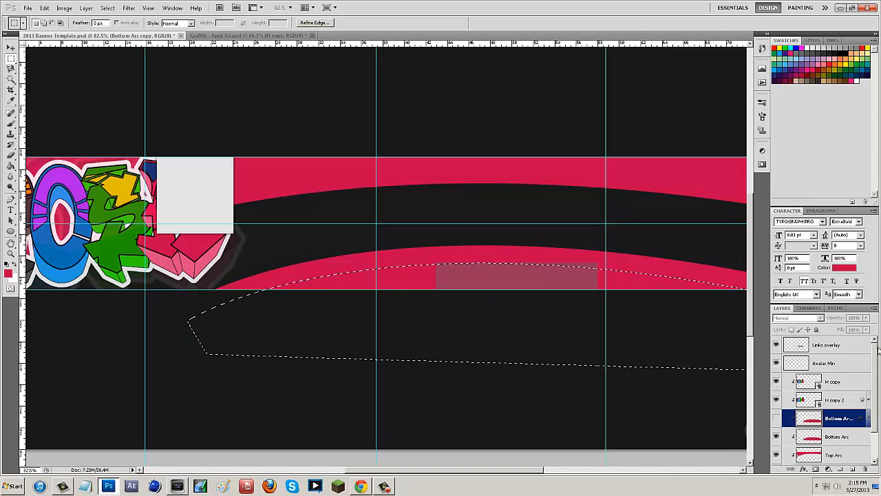
pyautogui.click(829, 435)
pyautogui.press('Delete')
# Try showing the white copy and trimming it with the selection to a thin strip under the crimson arc
pyautogui.click(831, 418)
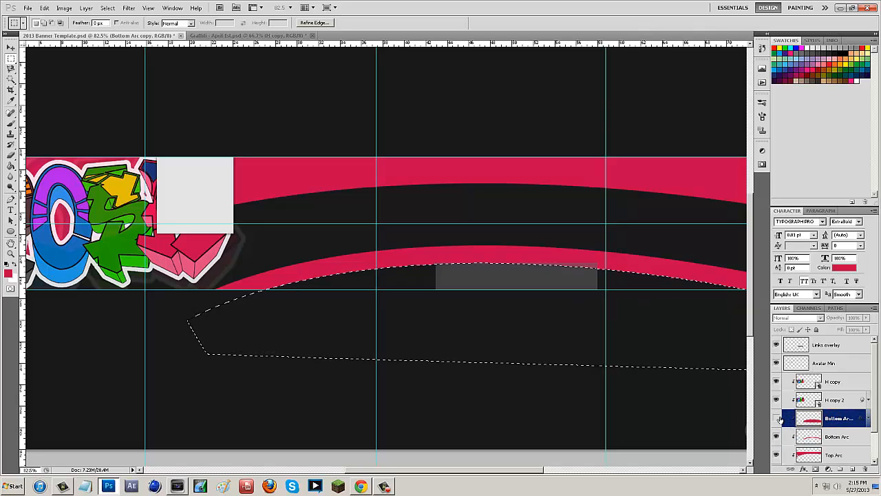
pyautogui.click(777, 418)
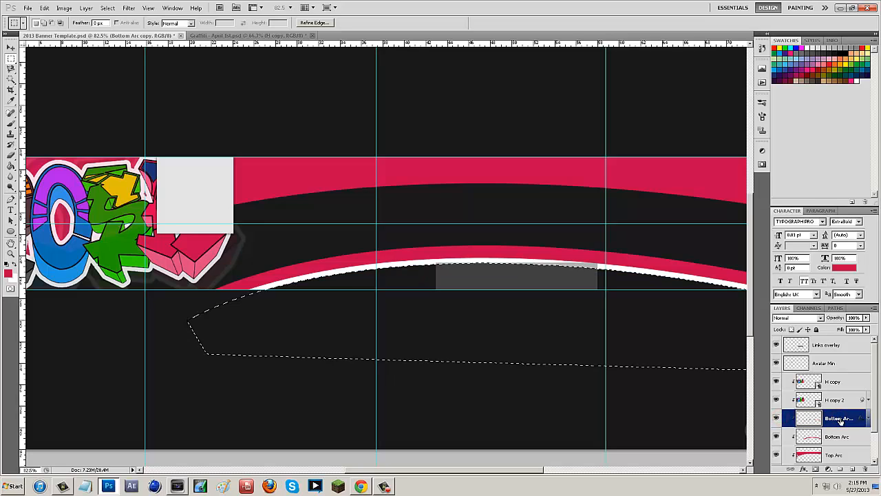
pyautogui.hotkey('ctrl', 'BackSpace')
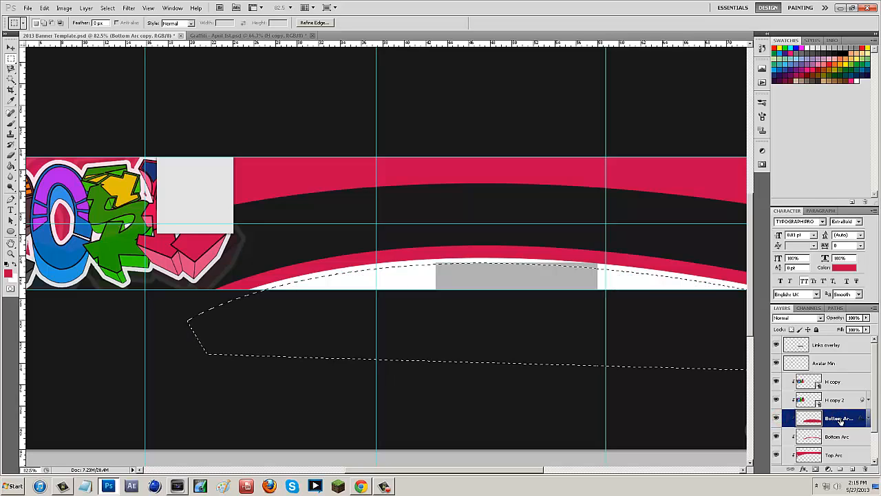
pyautogui.press('Delete')
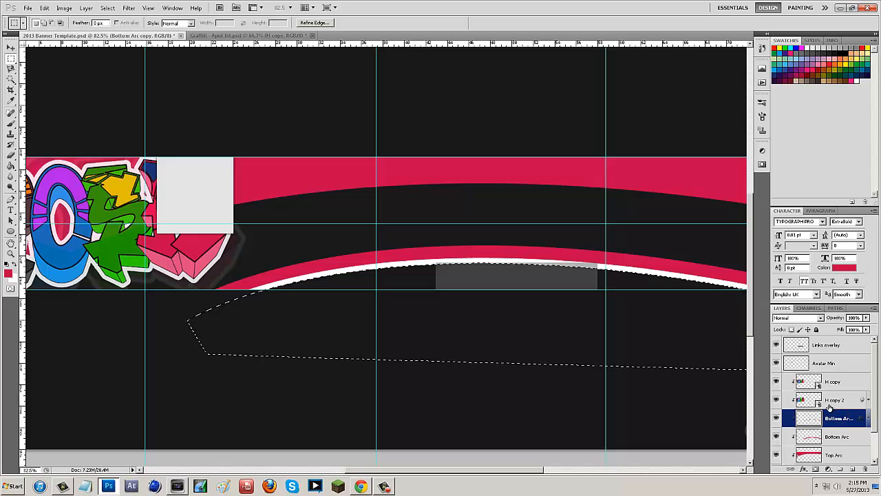
# Clear the selection and delete the white Bottom Arc copy layer
pyautogui.hotkey('ctrl', 'd')
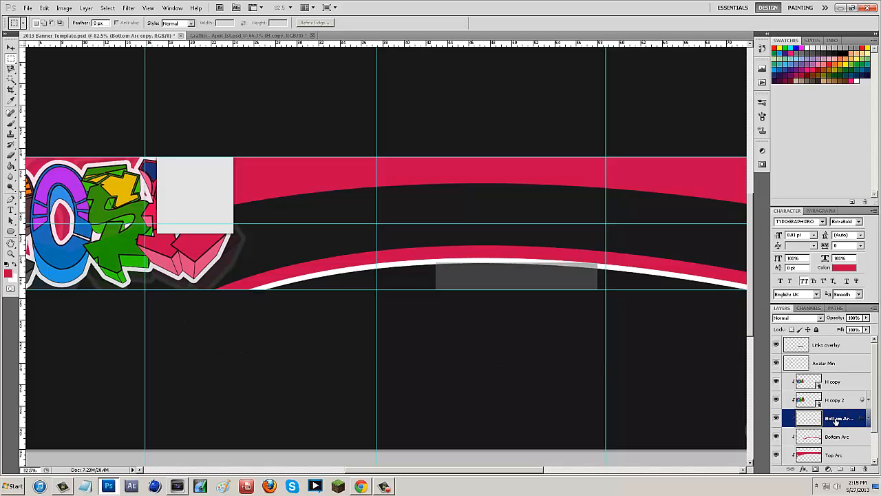
pyautogui.press('Delete')
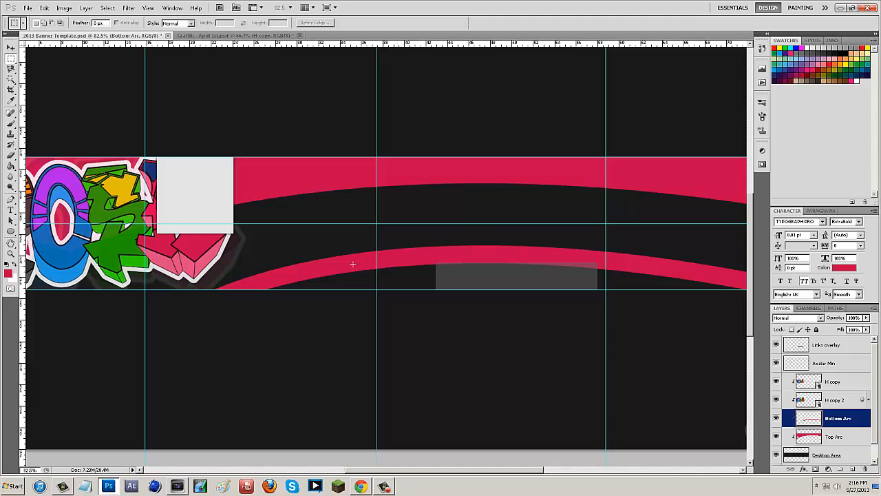
# Add the white text "MAKING YOUR VISIONS, A REALITY." on the dark band between the two crimson arcs
pyautogui.click(11, 210)
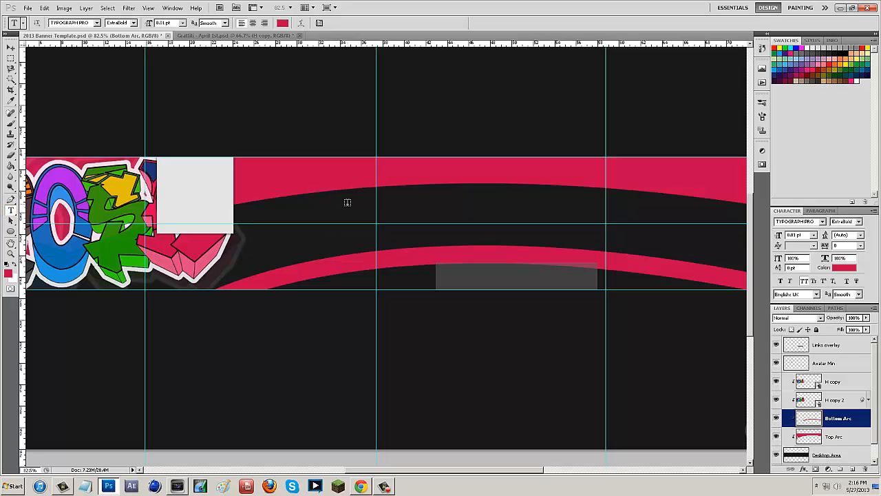
pyautogui.click(281, 22)
pyautogui.click(634, 290)
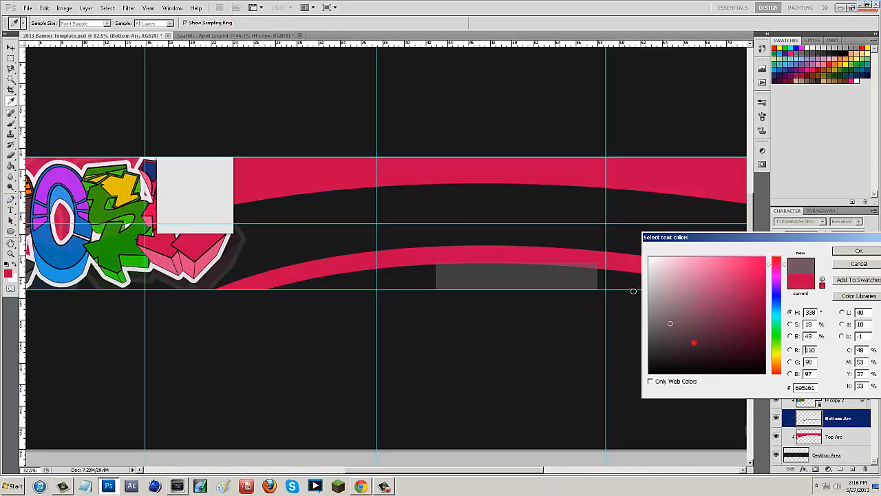
pyautogui.click(859, 251)
pyautogui.click(323, 229)
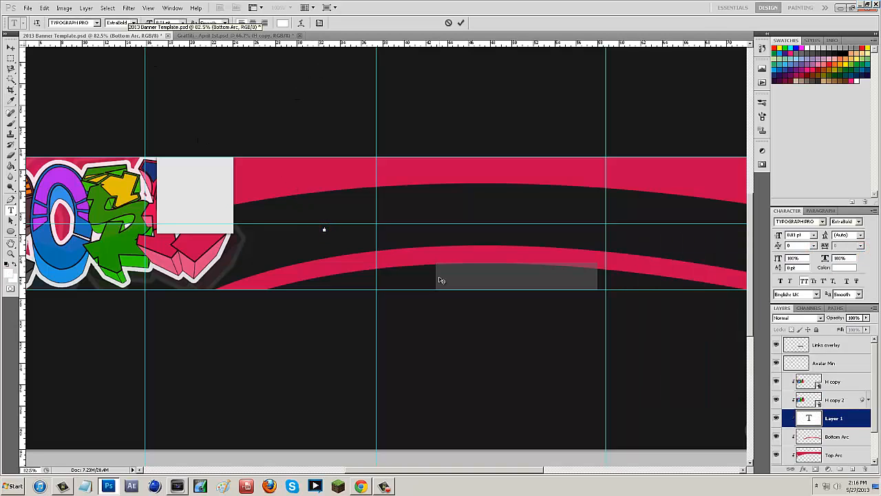
pyautogui.write('MAKING YOUR VISIONS A REALITY.')
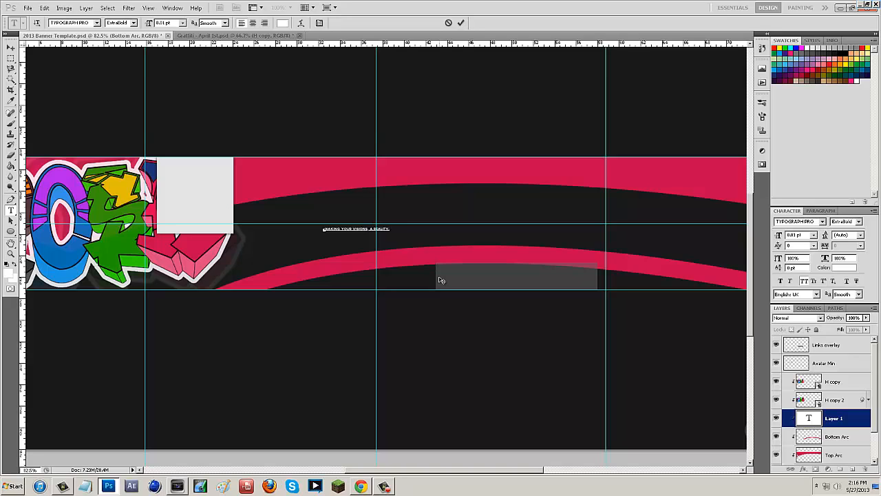
# Enlarge the slogan text to 19.01 pt and move it beneath the lower crimson arc
pyautogui.hotkey('ctrl', 'a')
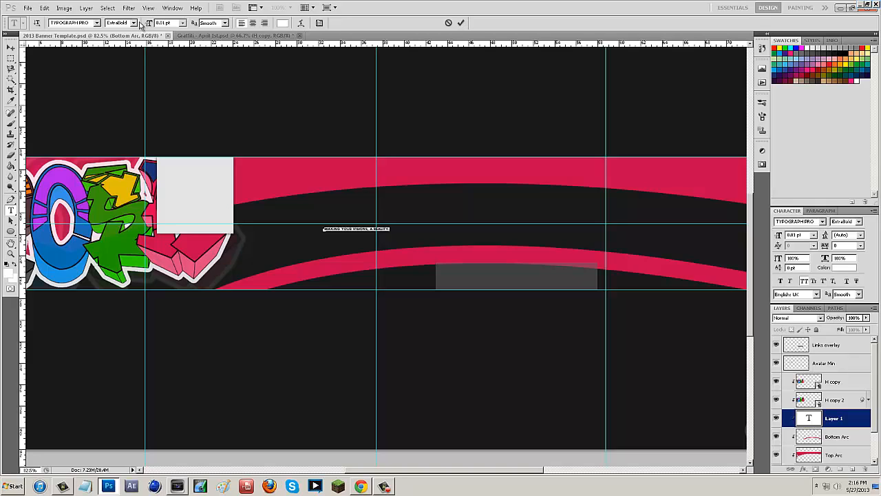
pyautogui.moveTo(148, 24); pyautogui.dragTo(161, 24)
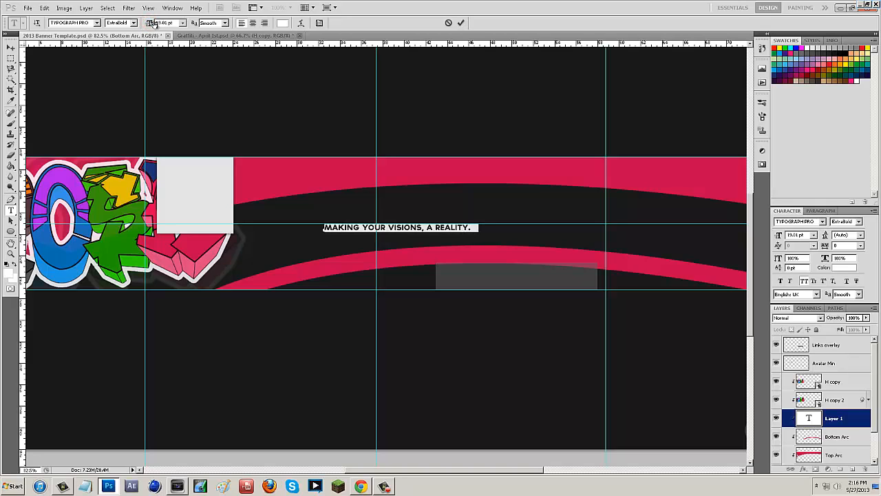
pyautogui.click(11, 47)
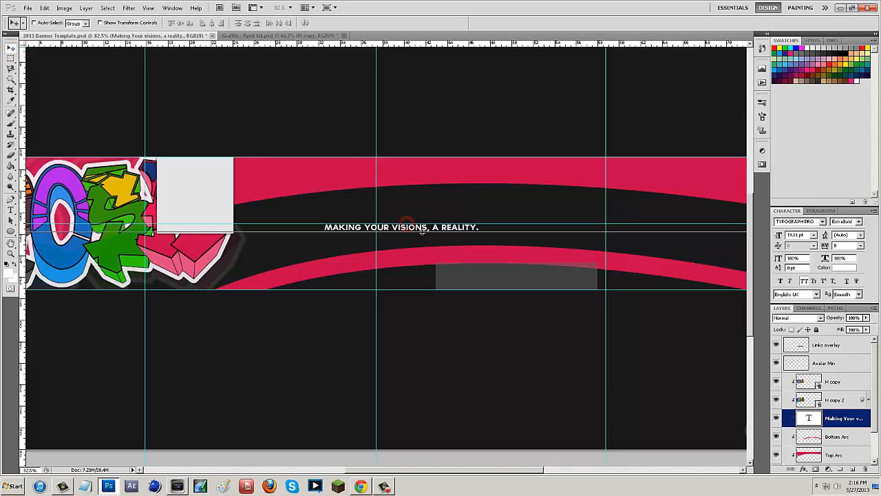
pyautogui.moveTo(420, 226); pyautogui.dragTo(504, 281)
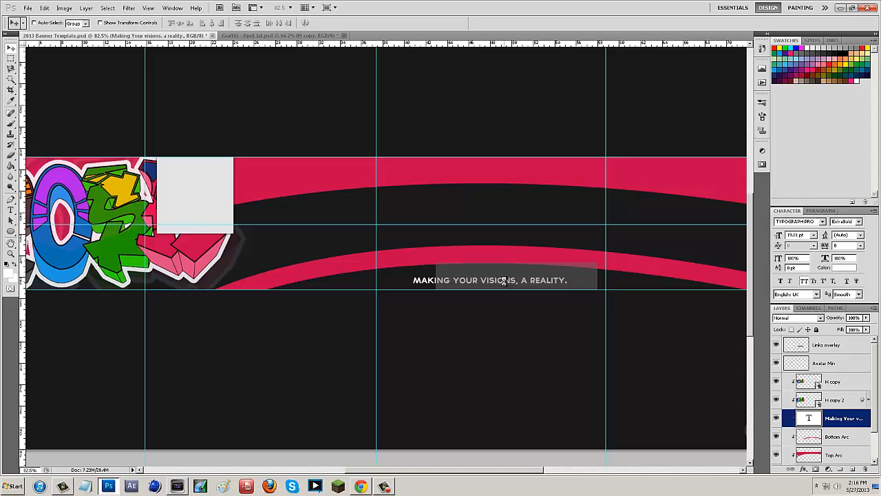
# Delete the Links overlay layer from the banner
pyautogui.click(835, 346)
pyautogui.press('Delete')
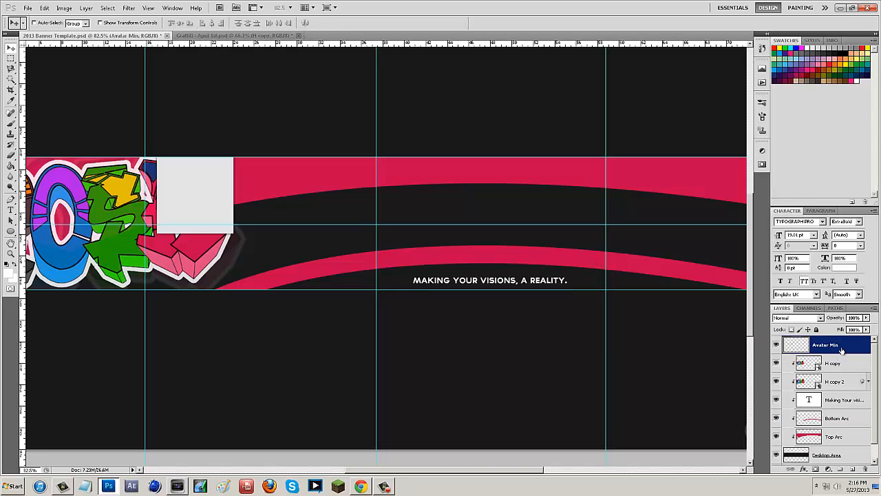
# Try enlarging the slogan to 32.01 pt and shifting it back under the middle of the lower arc
pyautogui.click(10, 210)
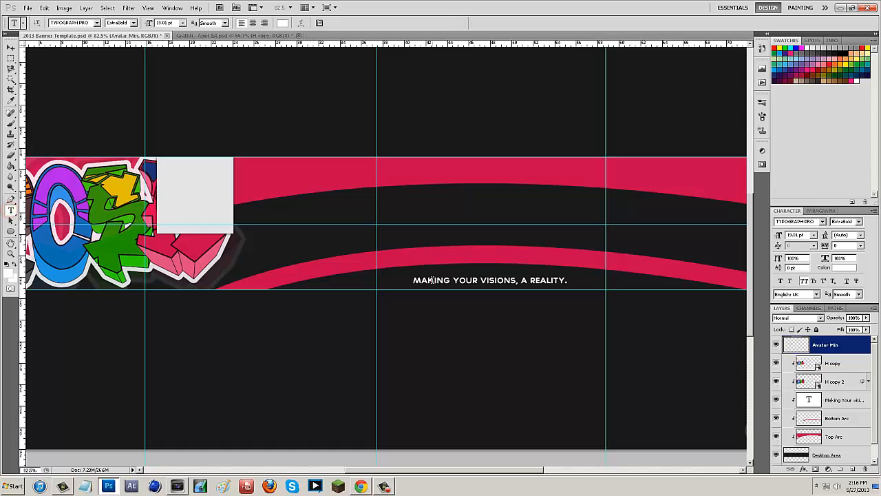
pyautogui.click(433, 281)
pyautogui.hotkey('ctrl', 'a')
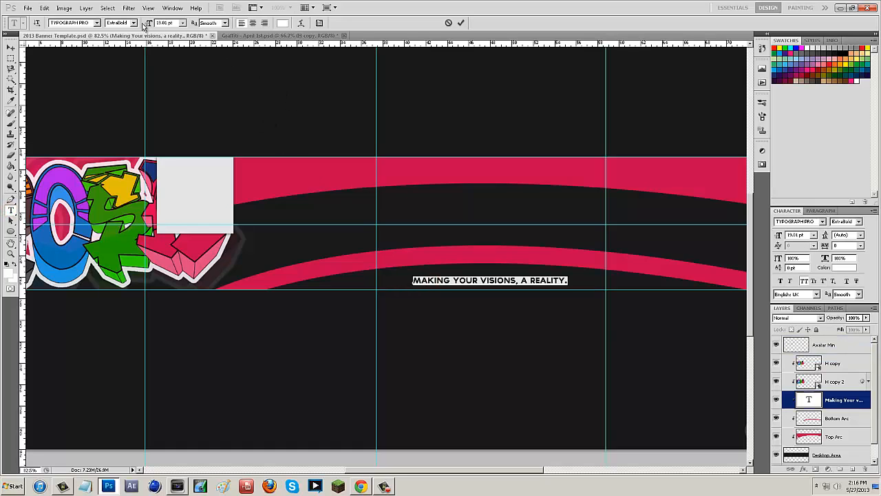
pyautogui.moveTo(143, 27); pyautogui.dragTo(150, 24)
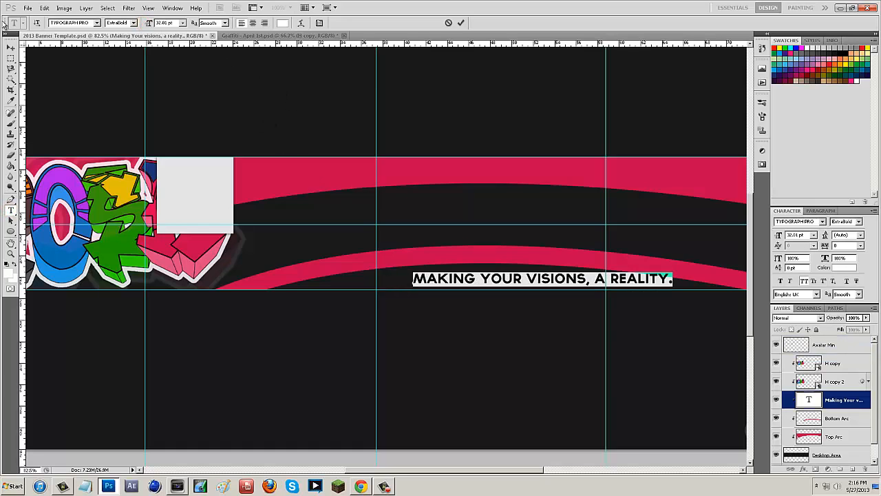
pyautogui.click(11, 48)
pyautogui.moveTo(488, 278); pyautogui.dragTo(445, 279)
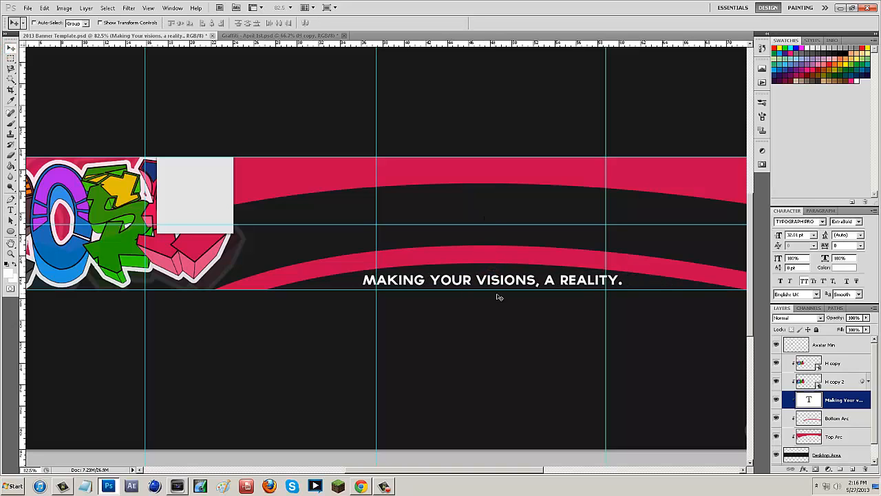
pyautogui.scroll(-3, 499, 299)
pyautogui.scroll(-4, 503, 296)
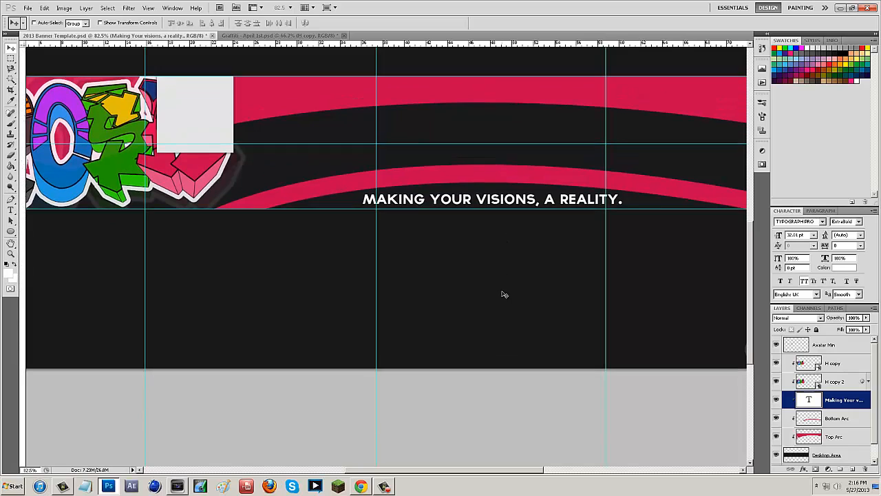
pyautogui.scroll(5, 503, 293)
pyautogui.scroll(4, 500, 273)
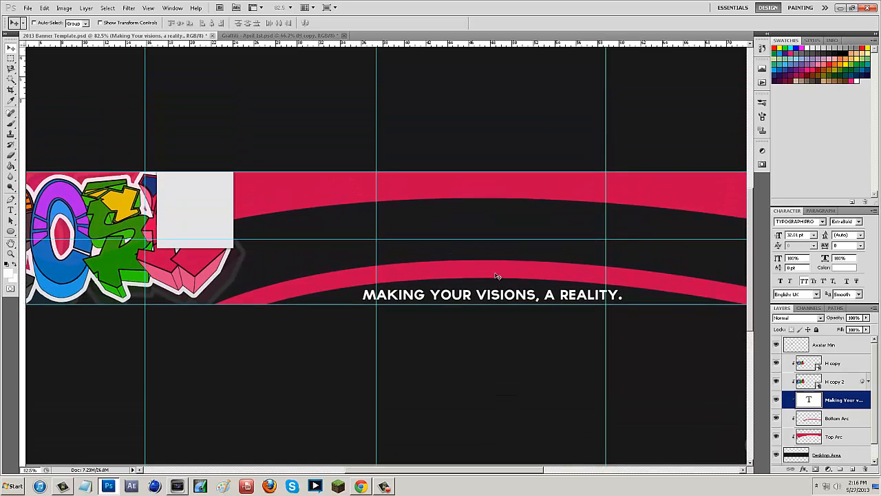
pyautogui.scroll(-1, 502, 276)
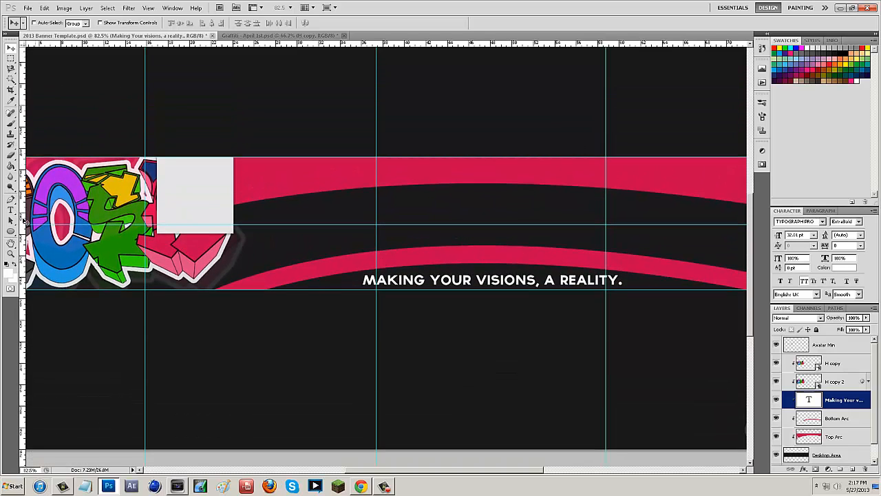
# Set the slogan's font size to 20 pt and reposition it under the middle of the lower arc
pyautogui.click(10, 210)
pyautogui.click(441, 276)
pyautogui.hotkey('ctrl', 'a')
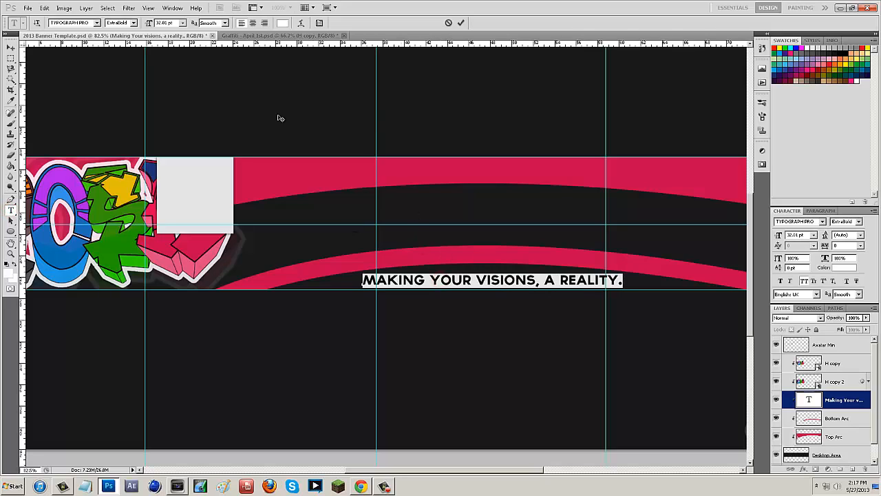
pyautogui.click(167, 23)
pyautogui.write('20')
pyautogui.press('Return')
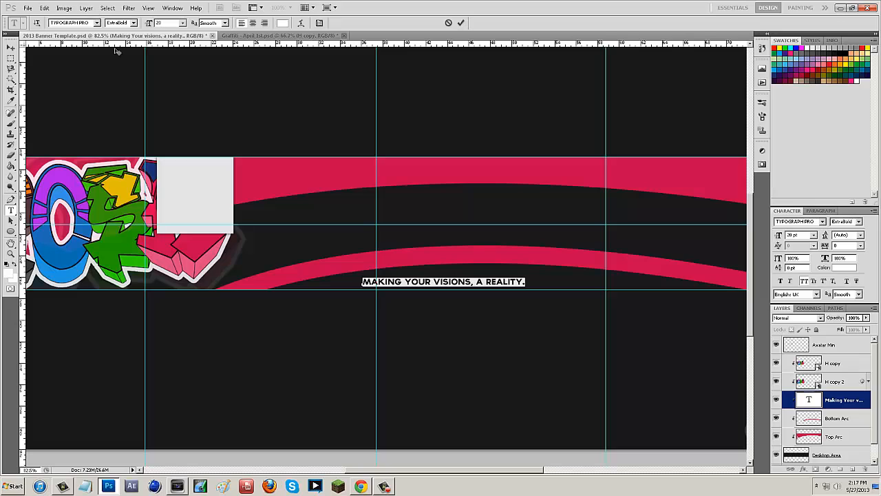
pyautogui.click(10, 46)
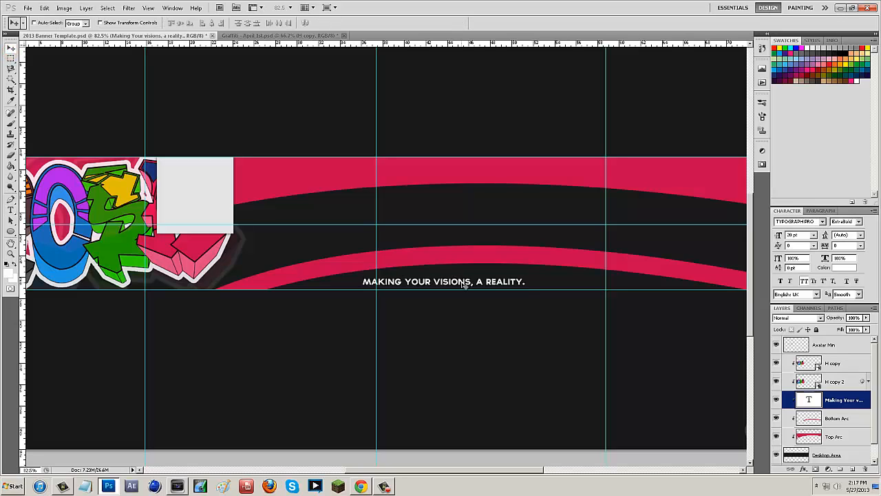
pyautogui.moveTo(464, 284); pyautogui.dragTo(490, 279)
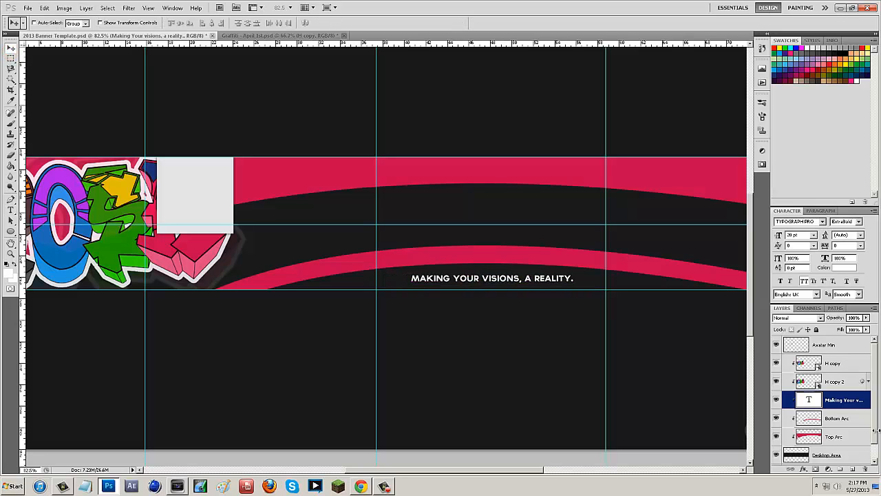
# Convert the Bottom Arc layer to a smart object and stretch it wider past the banner's right end
pyautogui.rightClick(850, 418)
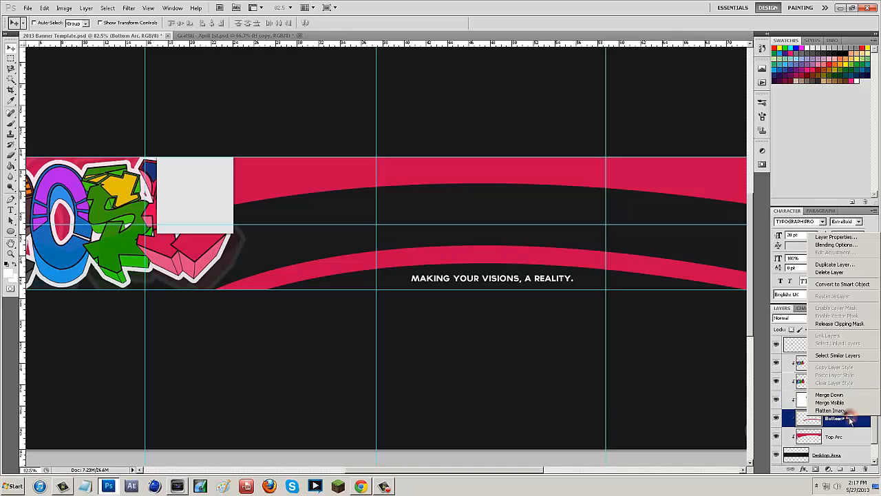
pyautogui.click(851, 287)
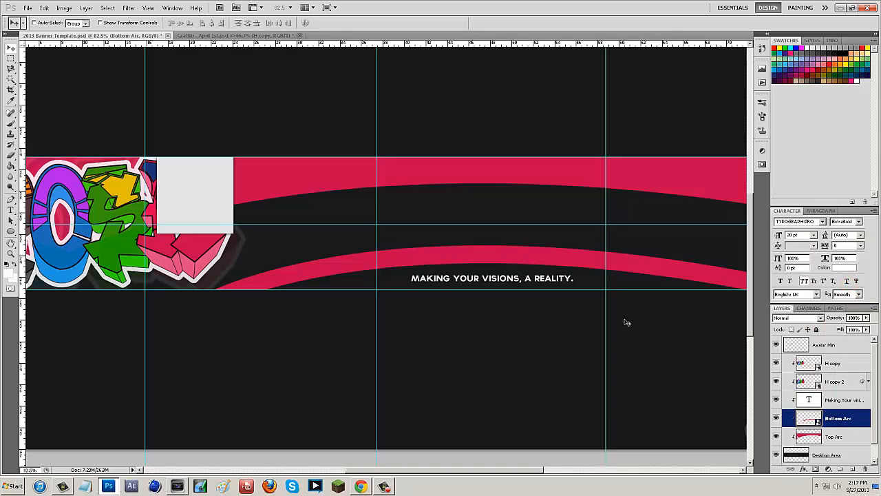
pyautogui.hotkey('ctrl', 't')
pyautogui.moveTo(457, 469); pyautogui.dragTo(513, 465)
pyautogui.moveTo(565, 283); pyautogui.dragTo(689, 282)
pyautogui.press('Return')
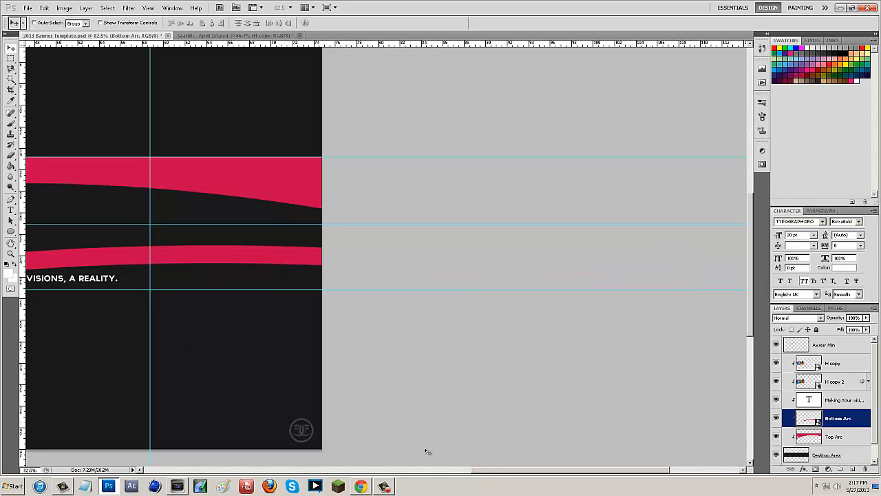
# Move the widened Bottom Arc left so its crest sits above the slogan and its left end runs behind the graffiti
pyautogui.moveTo(490, 468); pyautogui.dragTo(381, 455)
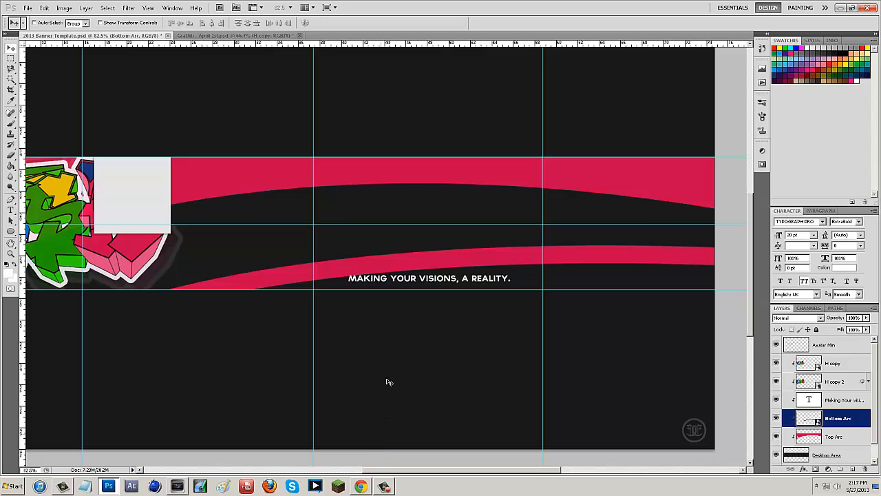
pyautogui.moveTo(454, 248); pyautogui.dragTo(279, 299)
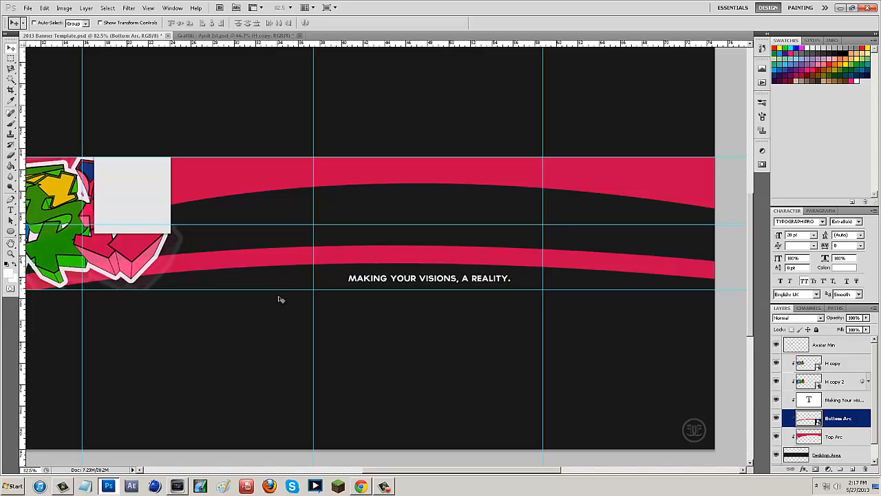
pyautogui.scroll(-2, 301, 313)
pyautogui.scroll(1, 307, 316)
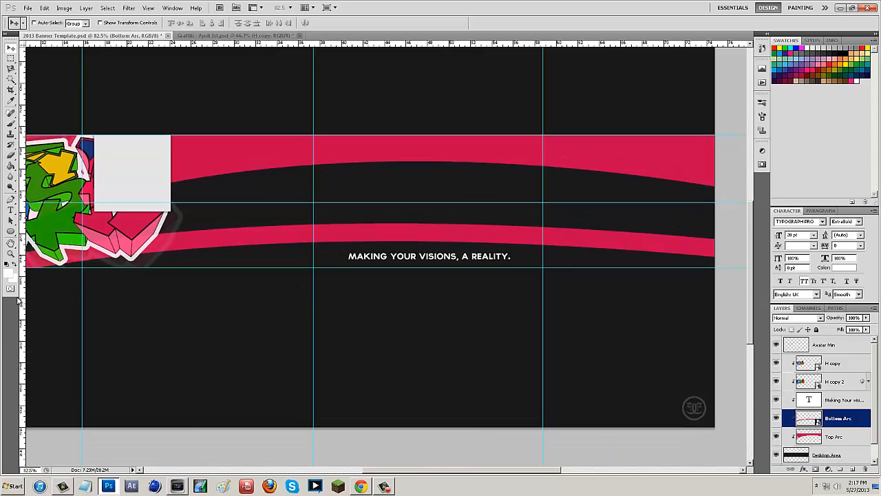
pyautogui.moveTo(471, 241); pyautogui.dragTo(510, 243)
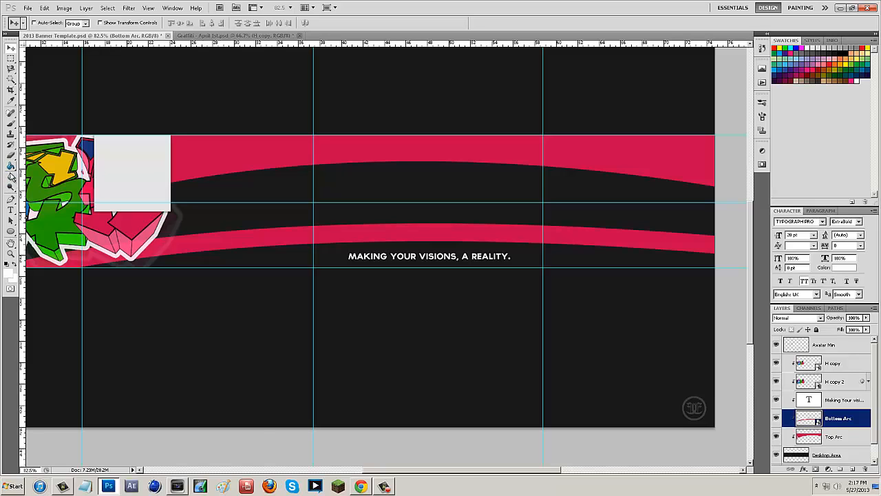
# Rasterize the Bottom Arc layer and erase the crimson showing below the graffiti with a larger eraser brush
pyautogui.hscroll(-3, 457, 475)
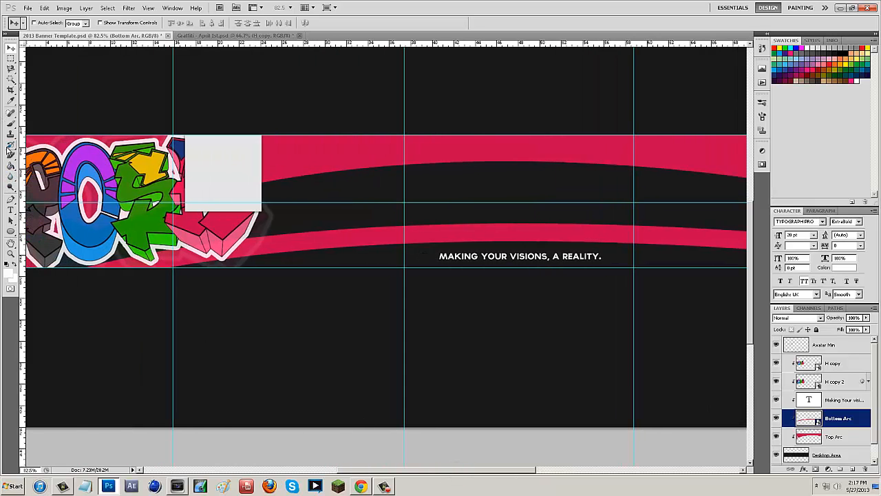
pyautogui.press('e')
pyautogui.click(295, 249)
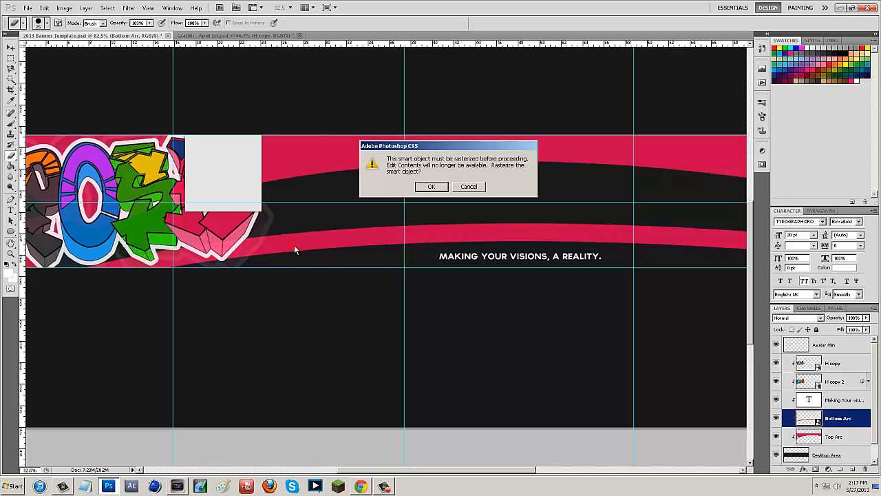
pyautogui.click(431, 186)
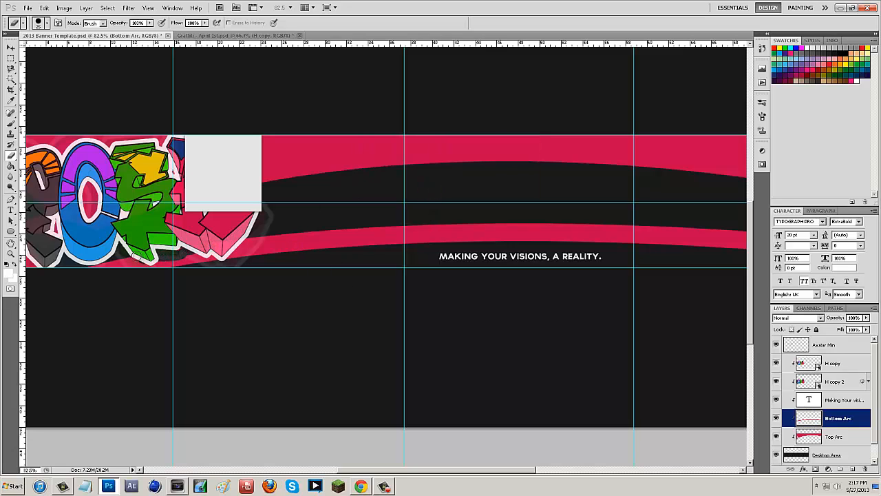
pyautogui.press(']')
pyautogui.moveTo(209, 261)
pyautogui.mouseDown()
pyautogui.moveTo(91, 270)
pyautogui.moveTo(151, 266)
pyautogui.mouseUp()
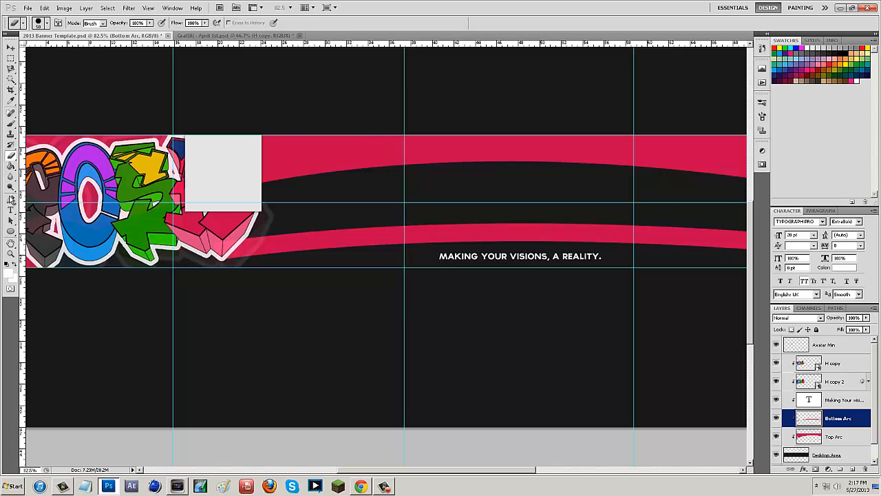
# Set the font size of the whole slogan to 25 pt
pyautogui.click(10, 209)
pyautogui.click(523, 256)
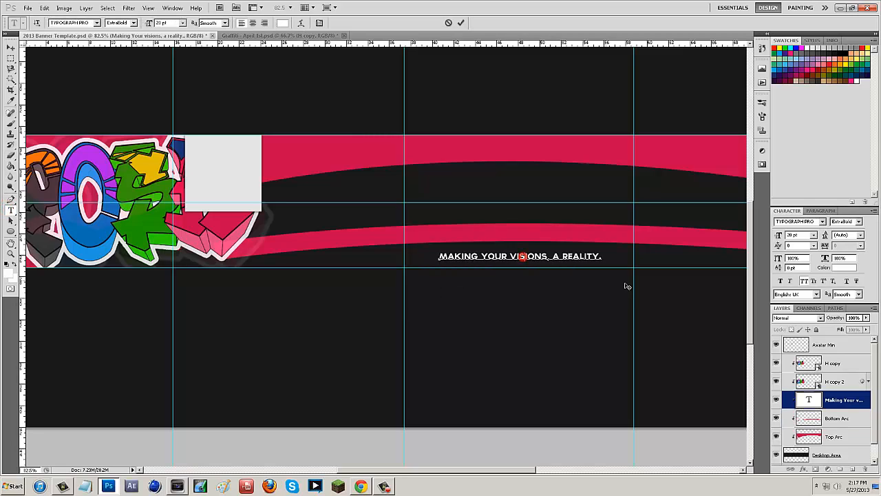
pyautogui.hotkey('ctrl', 'a')
pyautogui.moveTo(170, 23); pyautogui.dragTo(110, 24)
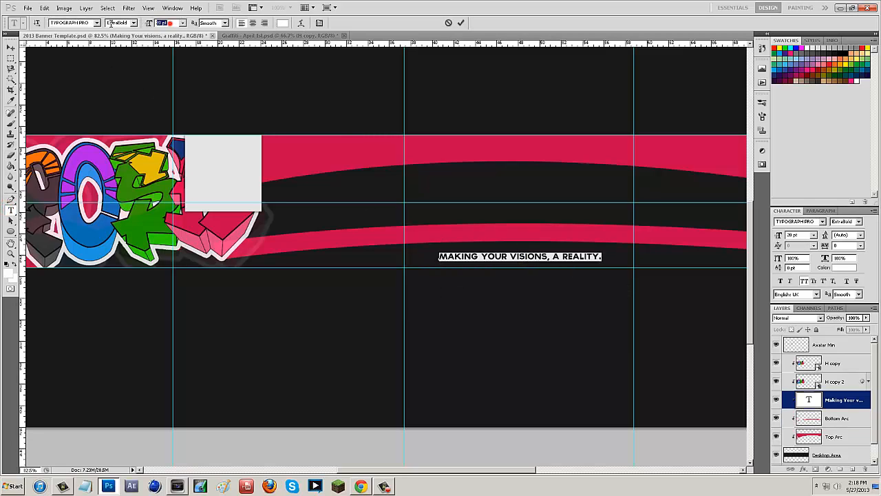
pyautogui.write('25')
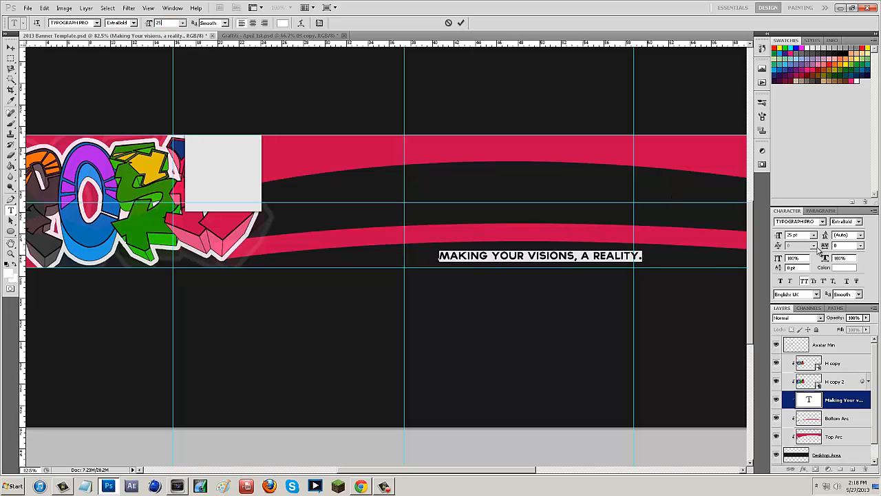
# Set the slogan's letter tracking to 360 and move the text back under the middle of the lower arc
pyautogui.moveTo(846, 247); pyautogui.dragTo(769, 258)
pyautogui.moveTo(828, 246); pyautogui.dragTo(835, 247)
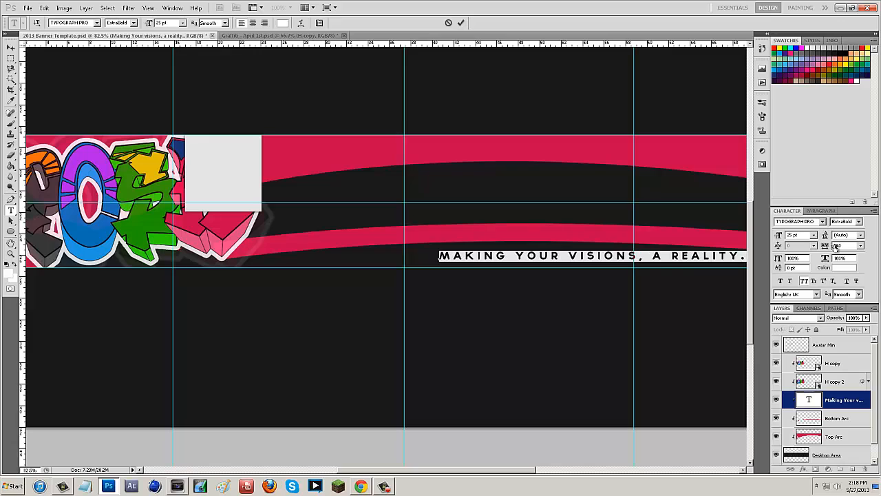
pyautogui.click(10, 47)
pyautogui.moveTo(520, 262); pyautogui.dragTo(453, 264)
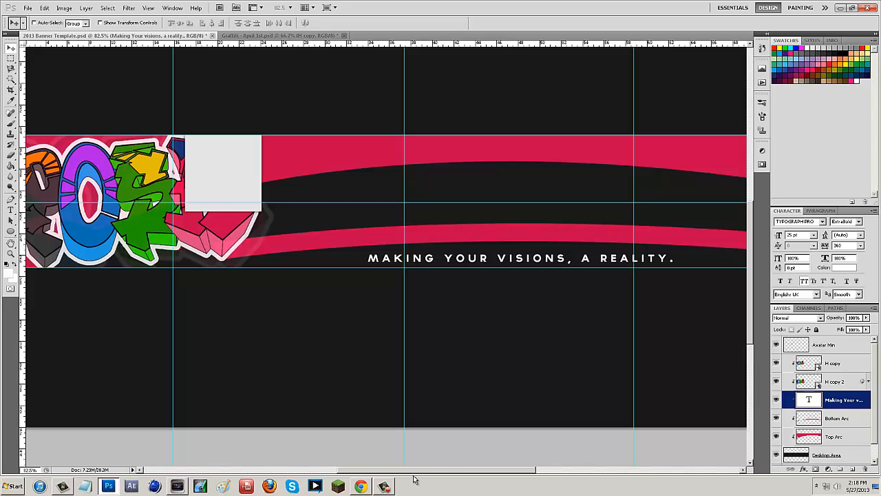
# Align the horizontal centres of the slogan and the Bottom Arc layer
pyautogui.moveTo(420, 470); pyautogui.dragTo(454, 471)
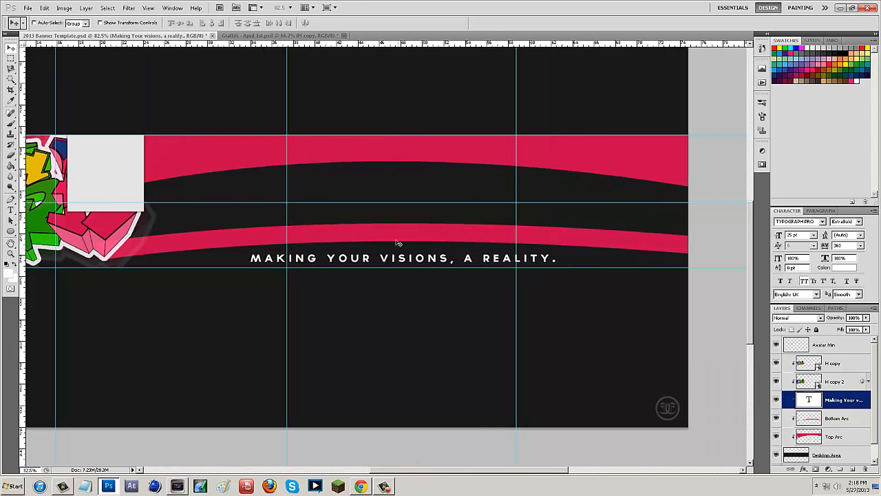
pyautogui.click(11, 254)
pyautogui.rightClick(143, 224)
pyautogui.click(165, 230)
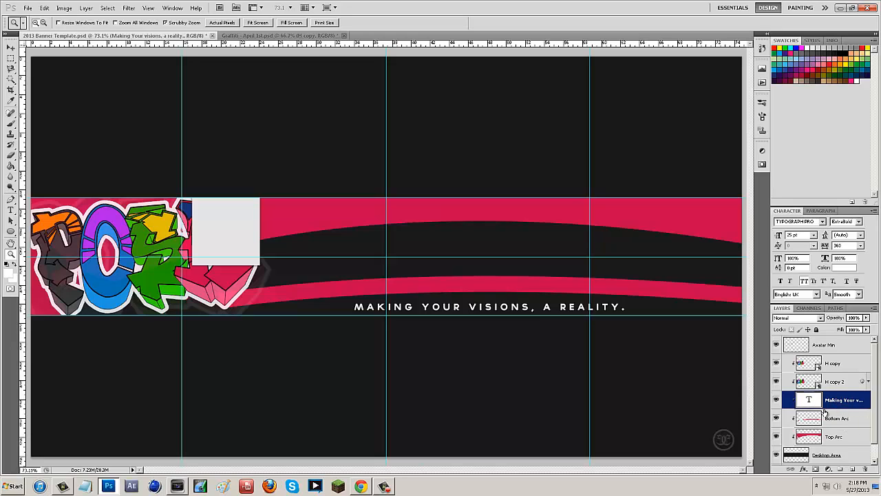
pyautogui.keyDown('shift'); pyautogui.click(839, 421); pyautogui.keyUp('shift')
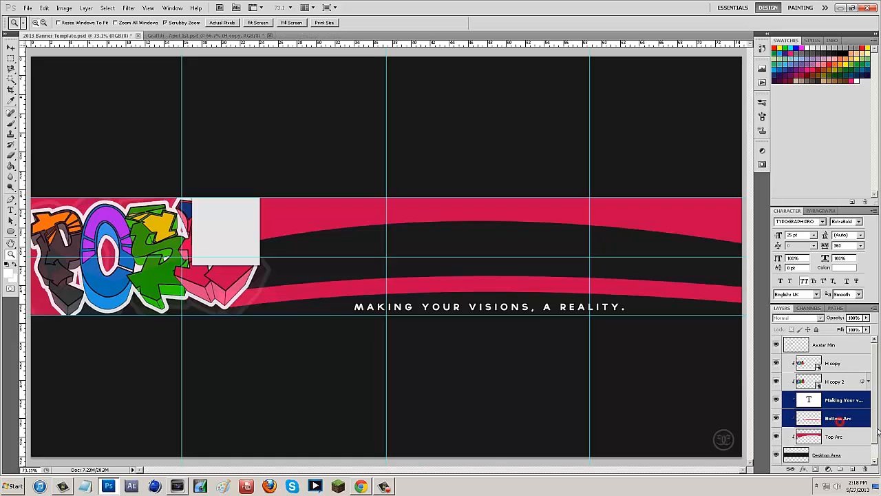
pyautogui.click(11, 47)
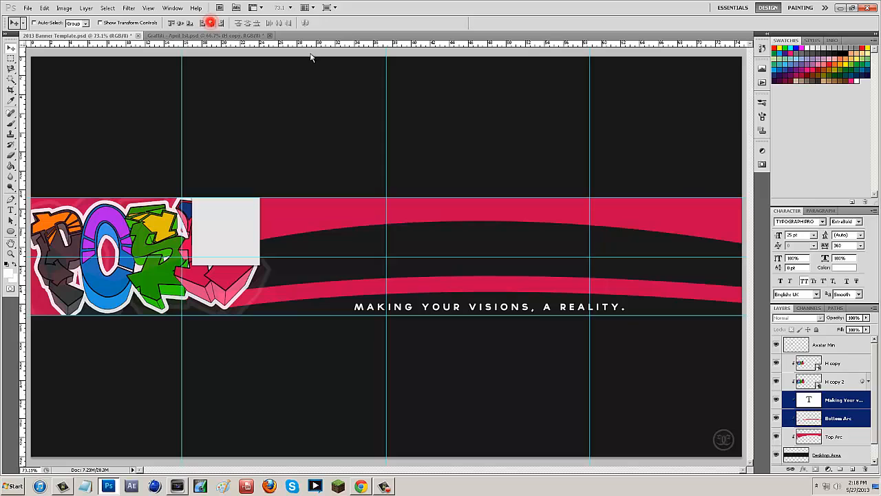
# Set the font size of the whole slogan to 20 pt
pyautogui.click(844, 401)
pyautogui.click(11, 209)
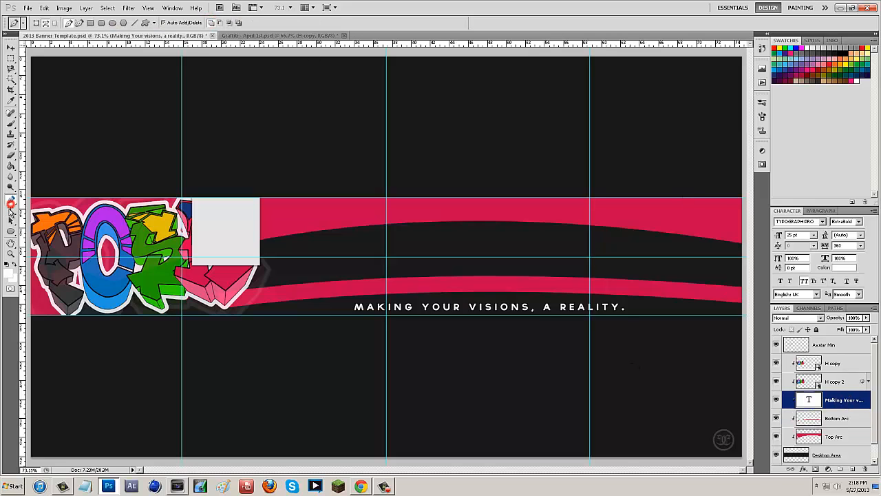
pyautogui.click(455, 306)
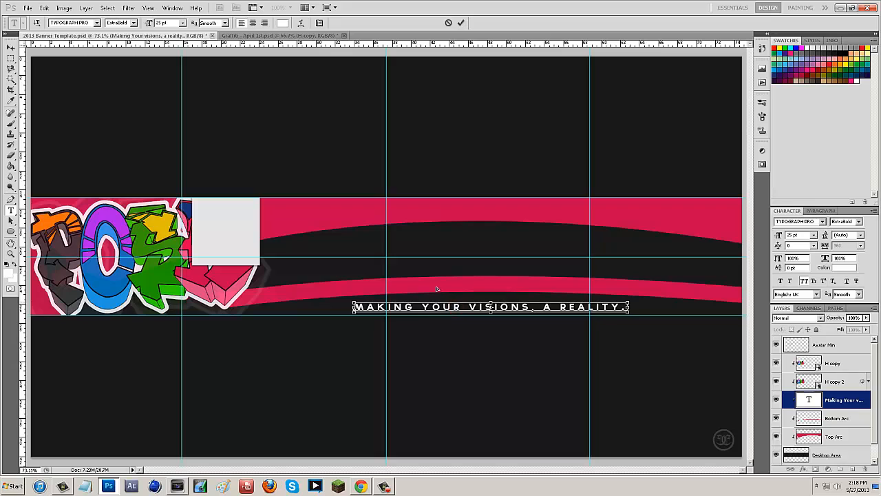
pyautogui.hotkey('ctrl', 'a')
pyautogui.click(165, 23)
pyautogui.write('20')
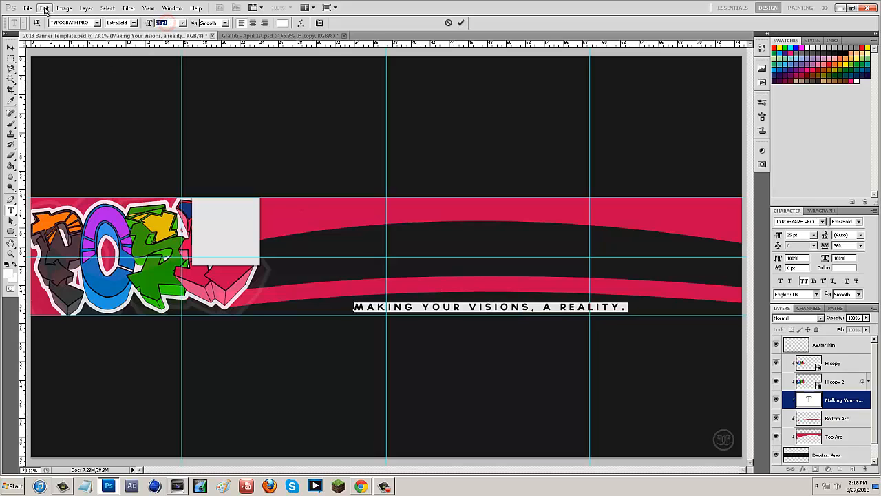
pyautogui.press('Return')
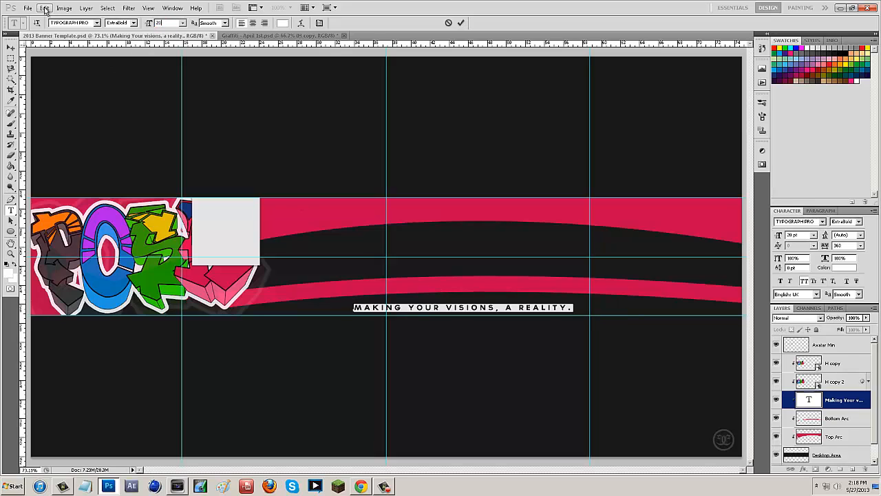
# Move the slogan right and slightly up, and align its horizontal centre with the Bottom Arc
pyautogui.click(11, 48)
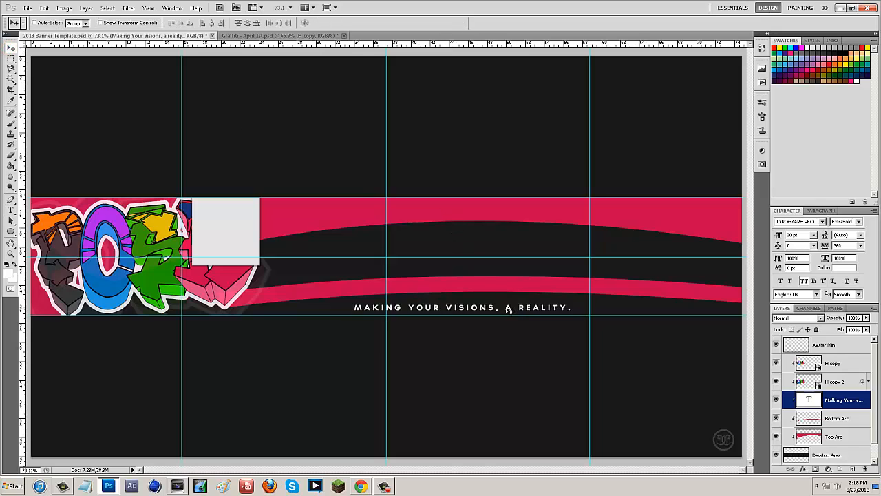
pyautogui.moveTo(507, 310); pyautogui.dragTo(525, 307)
pyautogui.keyDown('shift'); pyautogui.click(855, 418); pyautogui.keyUp('shift')
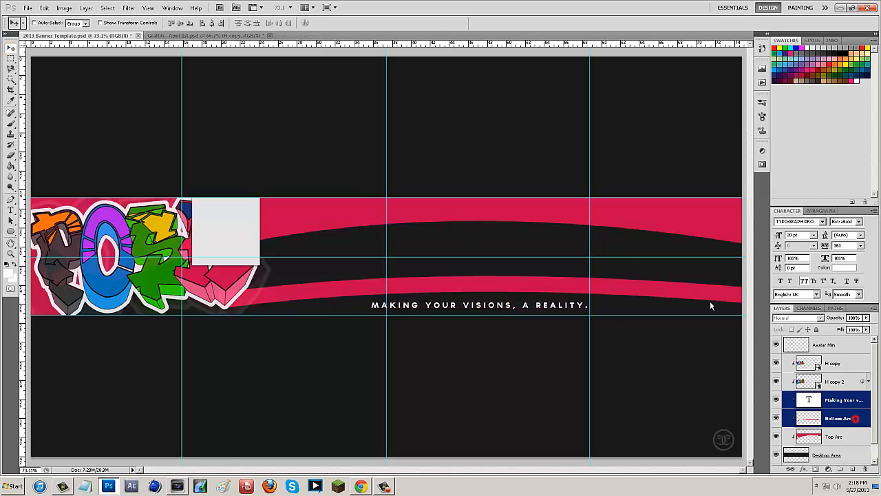
pyautogui.click(211, 23)
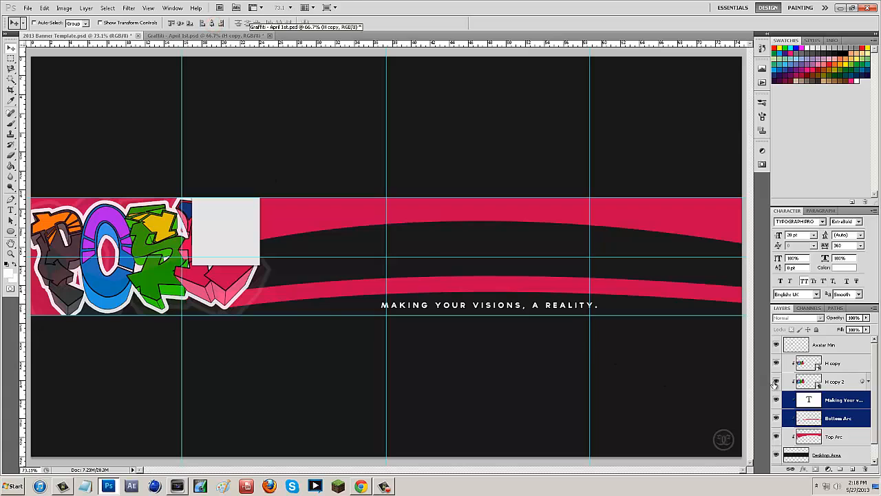
pyautogui.click(838, 399)
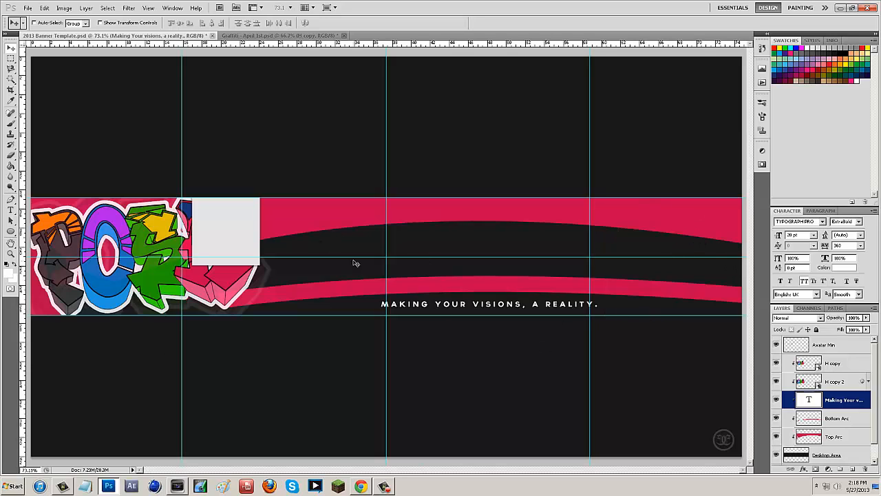
pyautogui.click(10, 253)
pyautogui.moveTo(492, 274); pyautogui.dragTo(515, 280)
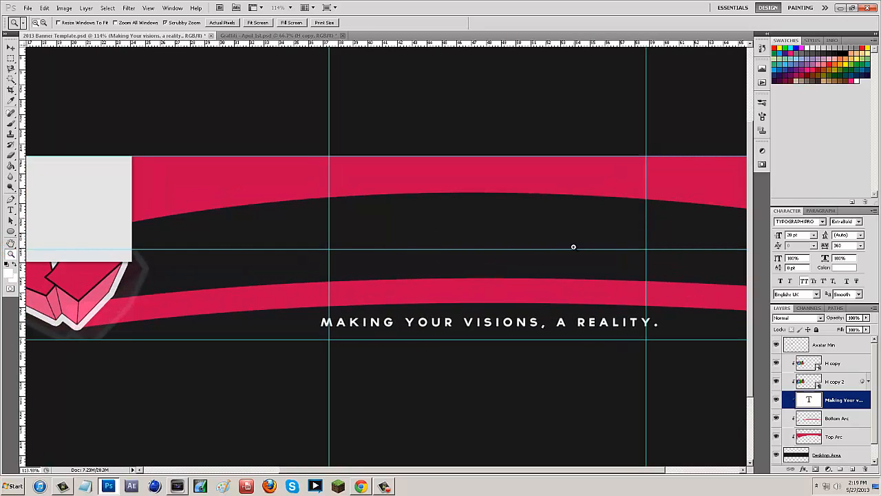
pyautogui.rightClick(572, 247)
pyautogui.click(593, 250)
# Try the BadaBoom BB font while the slogan layer is selected, and undo the font change
pyautogui.click(10, 210)
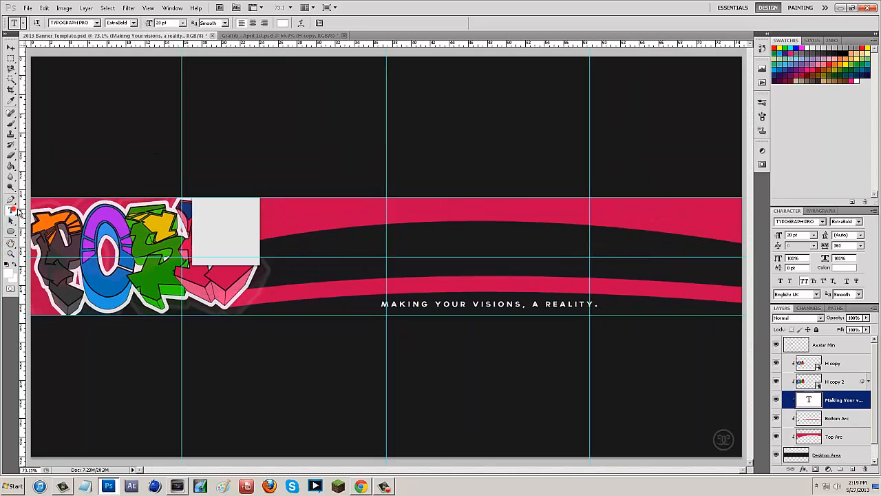
pyautogui.click(98, 23)
pyautogui.scroll(15, 145, 152)
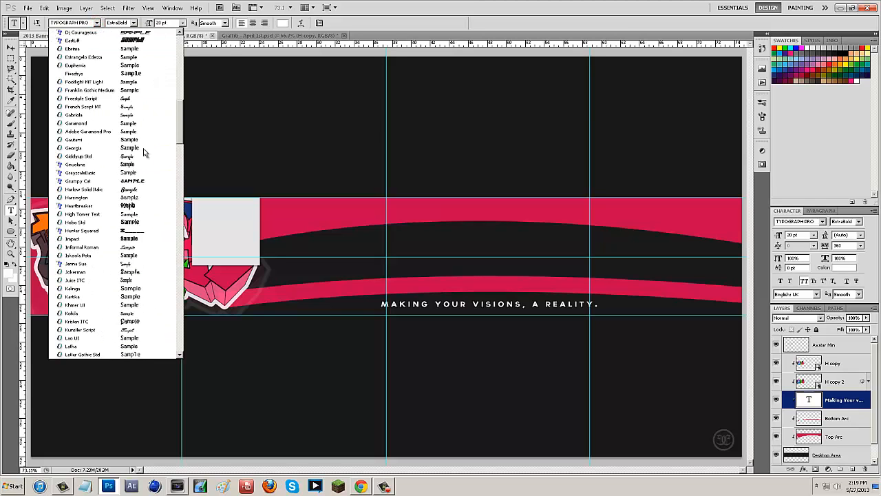
pyautogui.scroll(10, 144, 153)
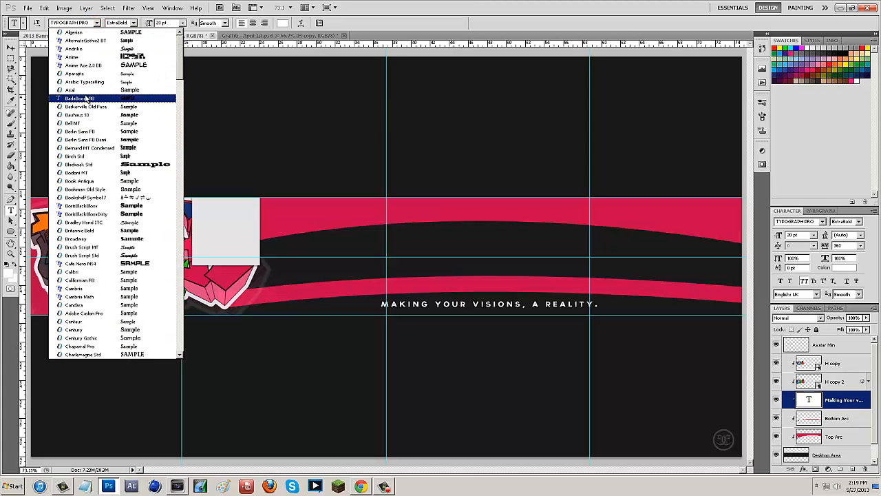
pyautogui.click(85, 98)
pyautogui.hotkey('ctrl', 'z')
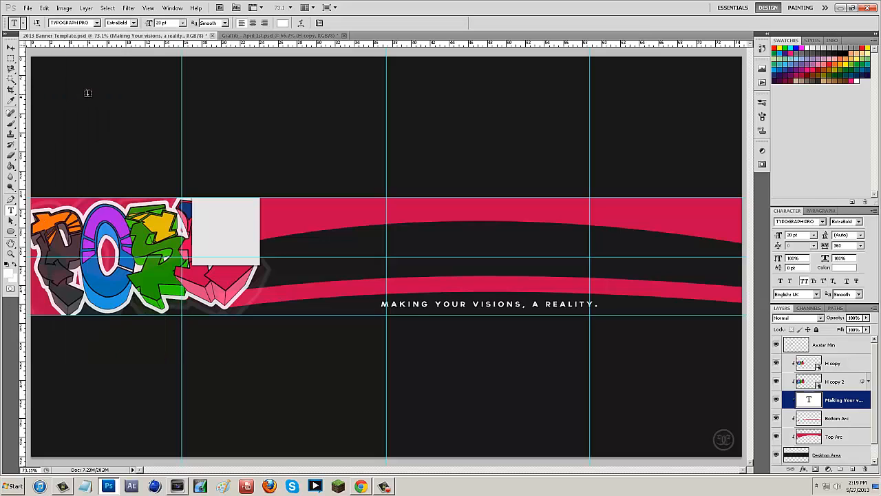
# Add a new text layer reading SUBSCRIBE and move it into the dark band between the two crimson arcs
pyautogui.click(257, 128)
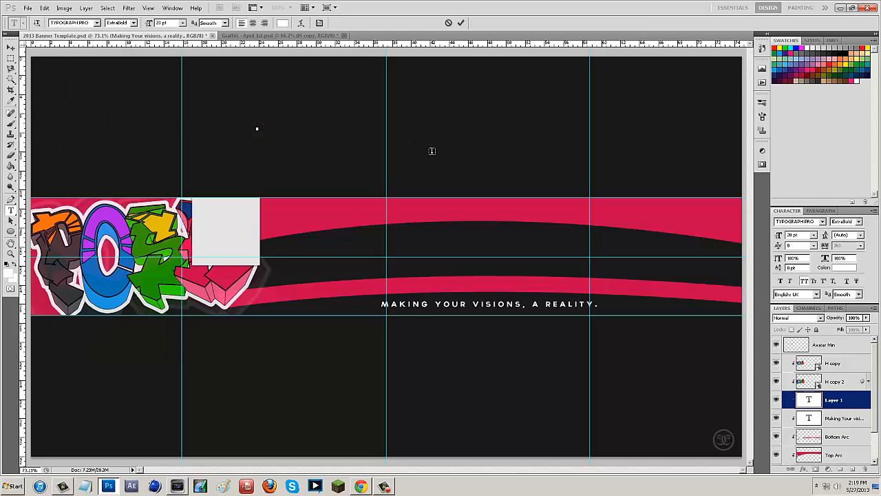
pyautogui.write('be')
pyautogui.hotkey('ctrl', 'a')
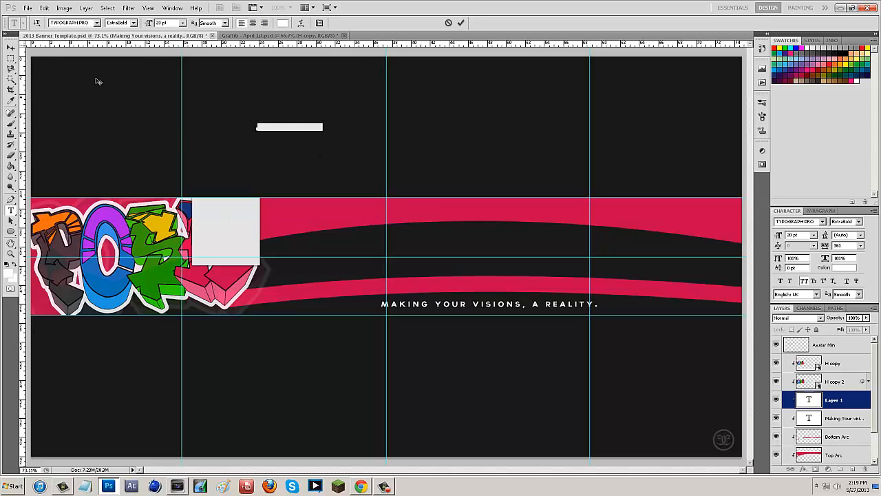
pyautogui.click(10, 48)
pyautogui.moveTo(844, 403)
pyautogui.mouseDown()
pyautogui.moveTo(849, 366)
pyautogui.moveTo(846, 398)
pyautogui.mouseUp()
pyautogui.moveTo(266, 84); pyautogui.dragTo(452, 208)
# Change the SUBSCRIBE text to the BadaBoom BB font and enlarge it to 89 pt
pyautogui.click(10, 209)
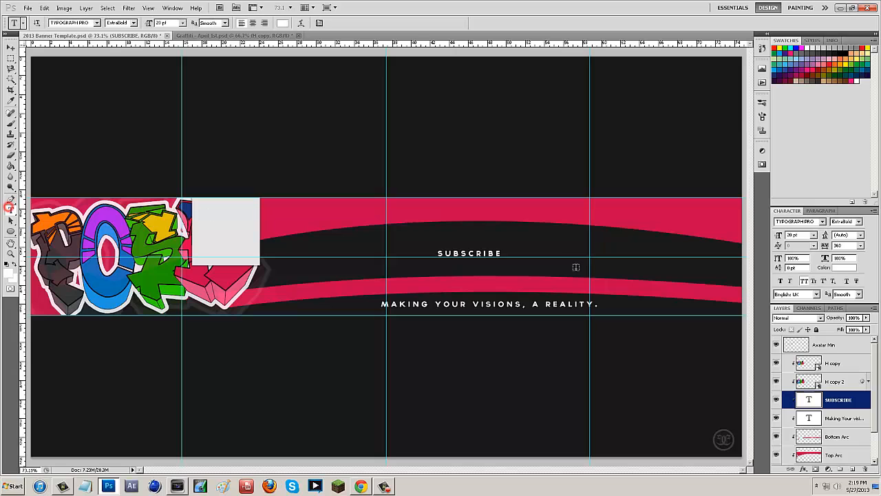
pyautogui.doubleClick(482, 253)
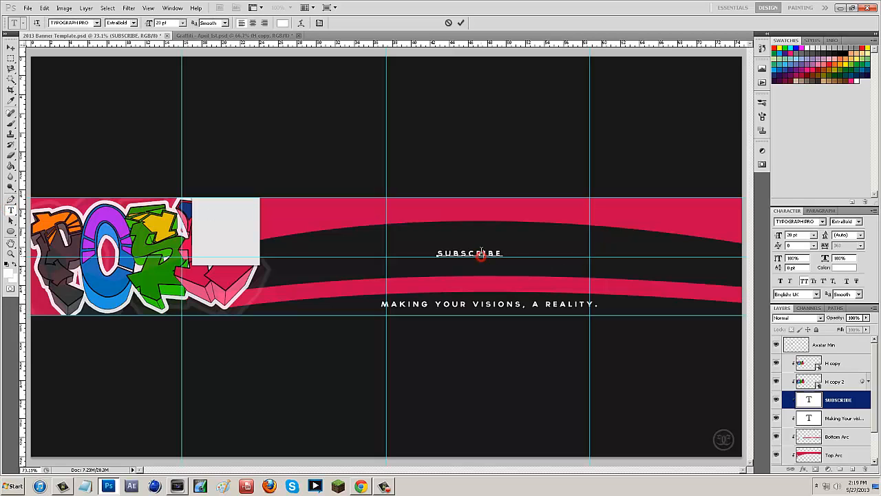
pyautogui.click(98, 24)
pyautogui.scroll(20, 115, 170)
pyautogui.moveTo(180, 156); pyautogui.dragTo(177, 34)
pyautogui.click(99, 96)
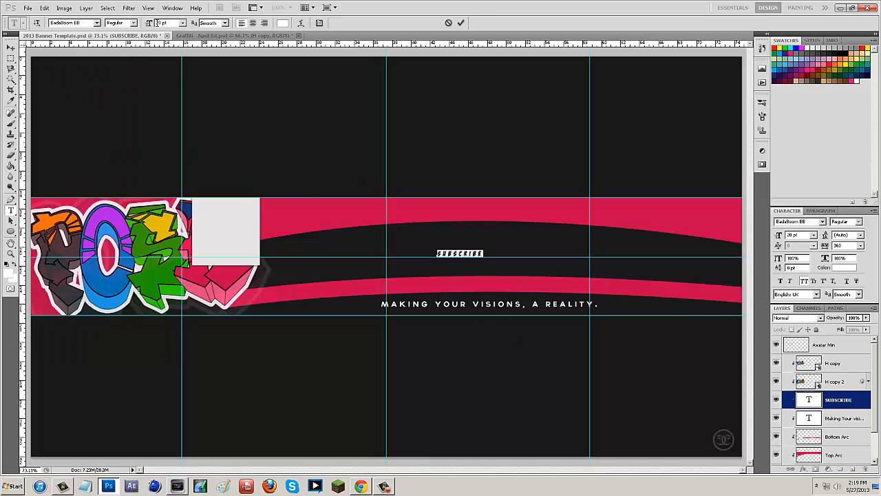
pyautogui.moveTo(157, 22); pyautogui.dragTo(179, 33)
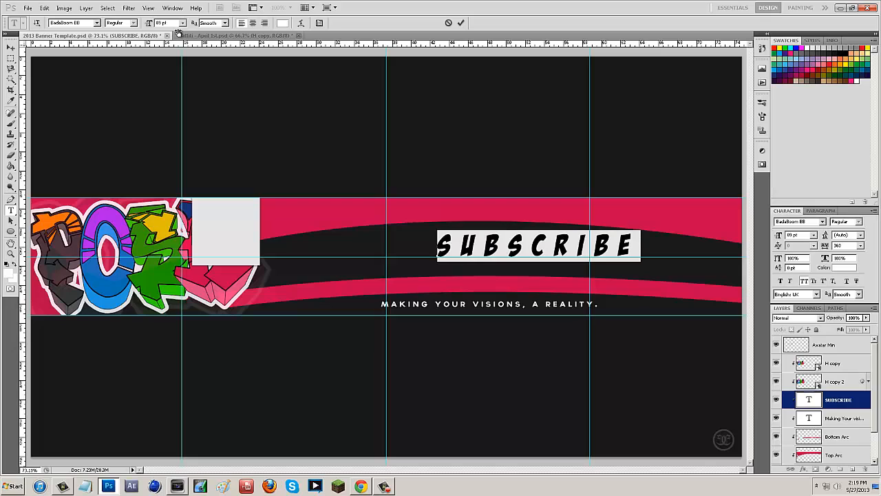
# Set the letter tracking of SUBSCRIBE to 0 and shift the text slightly left and down between the arcs
pyautogui.click(845, 246)
pyautogui.write('0')
pyautogui.press('Return')
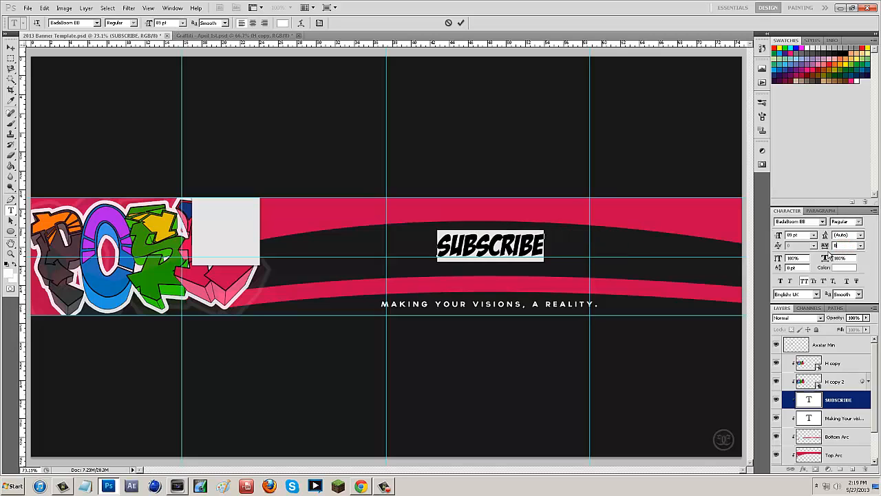
pyautogui.click(11, 45)
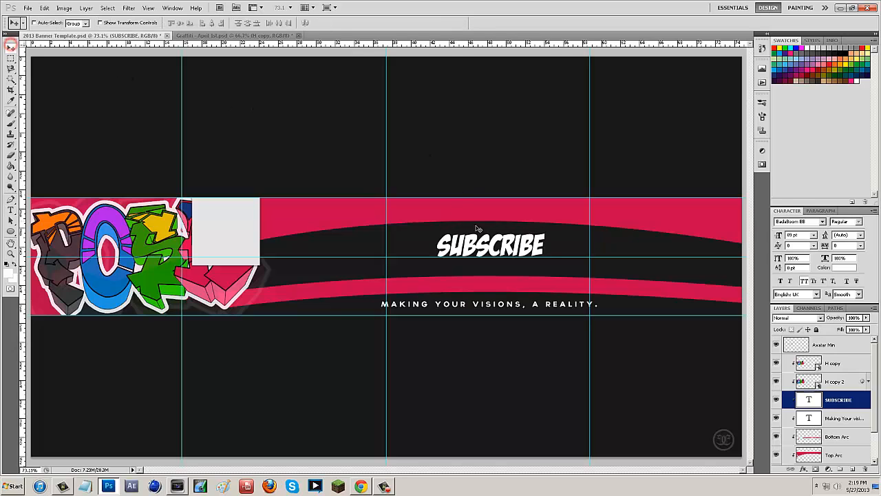
pyautogui.click(11, 211)
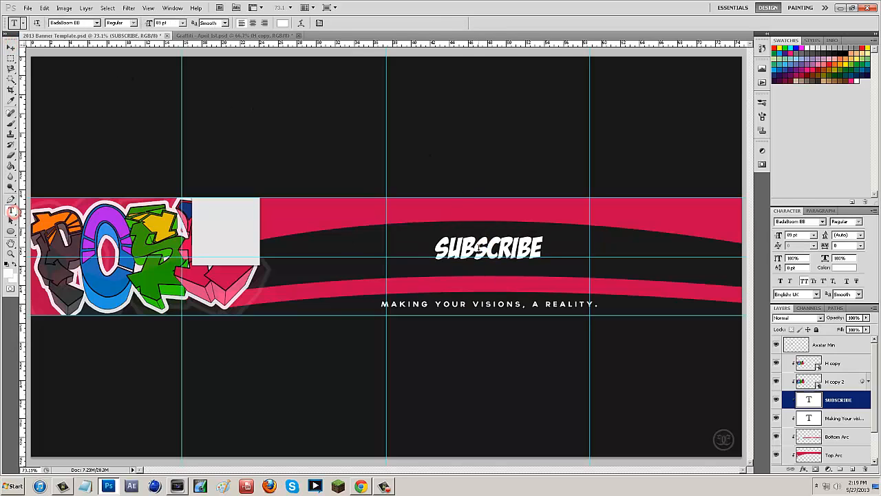